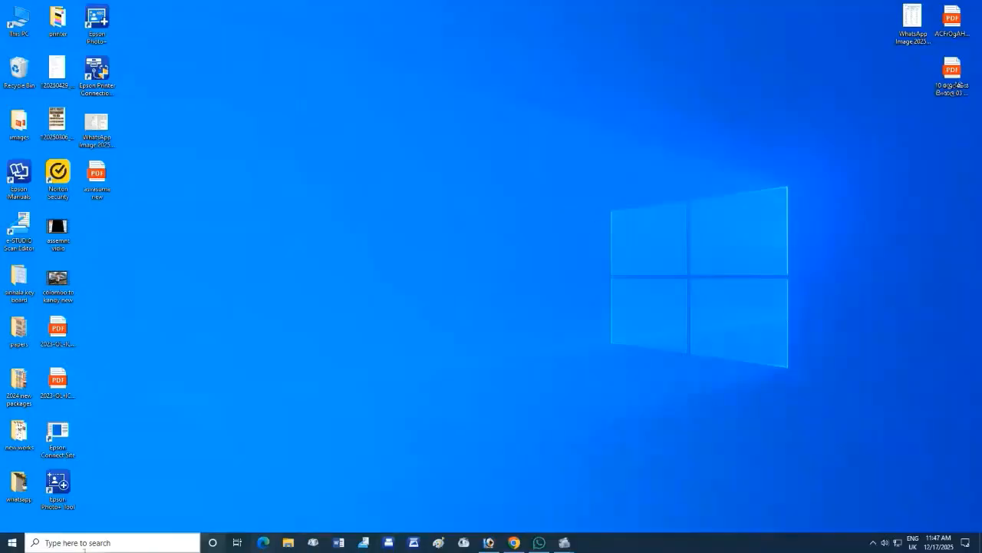
Open Video Editor in a maximized window and create a blank video project named "New video"
left_click(92, 545)
type("video")
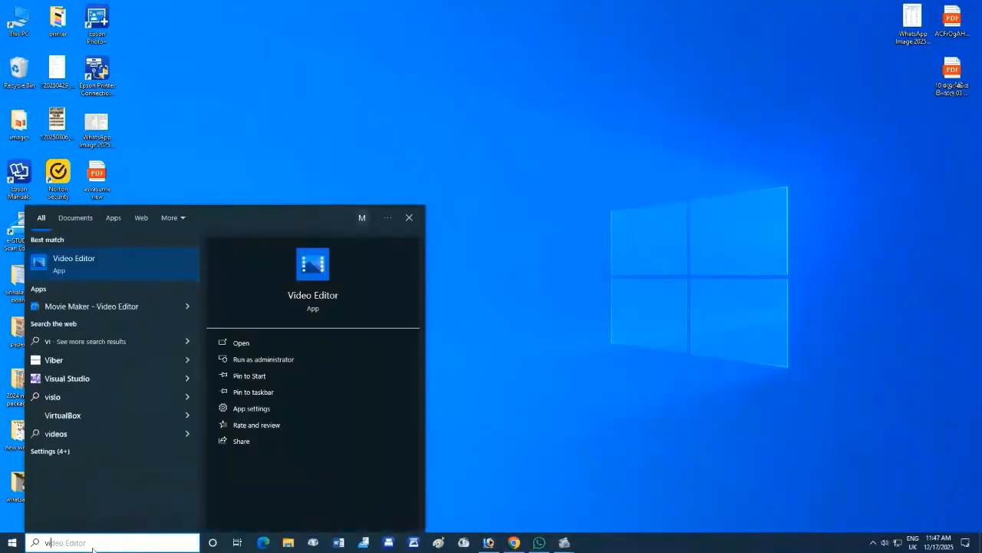
left_click(253, 343)
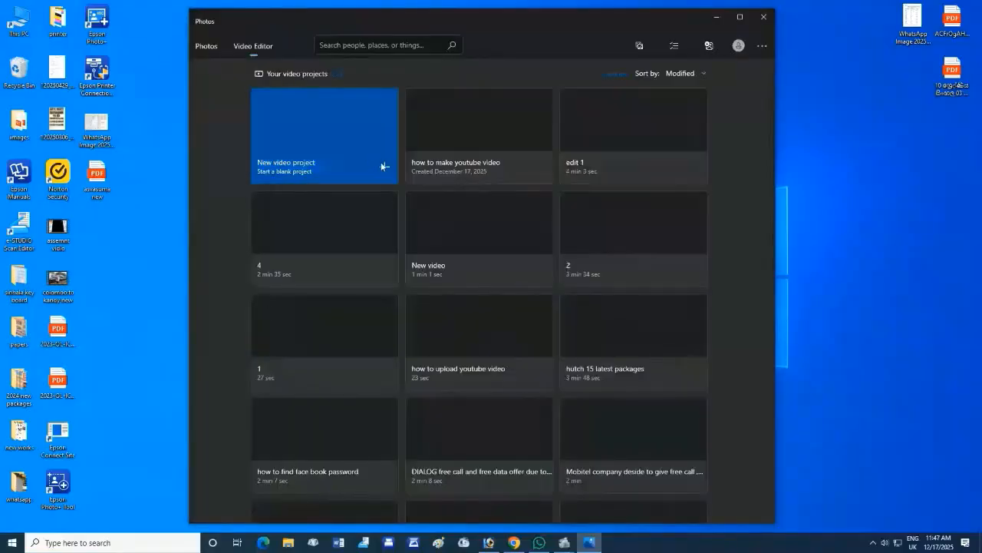
left_click(741, 18)
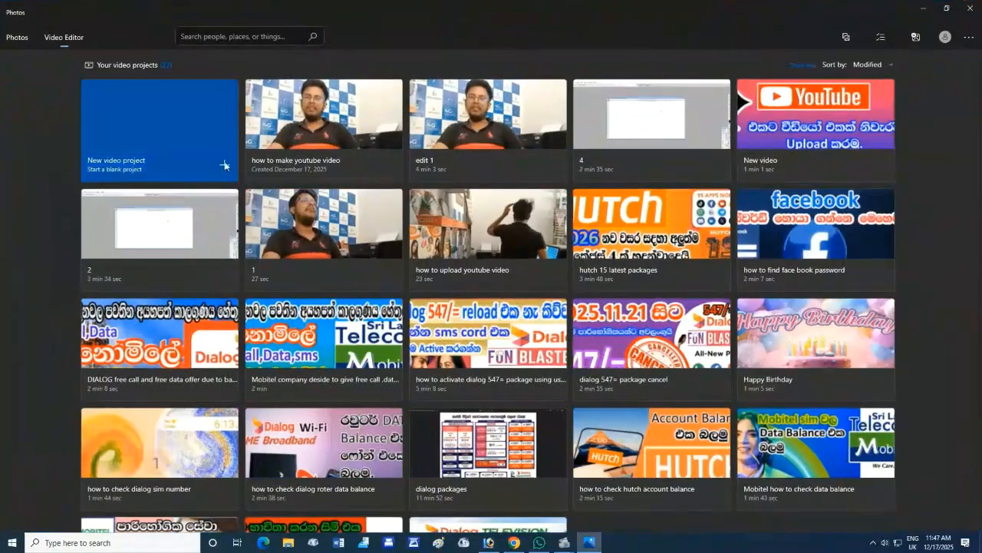
left_click(227, 165)
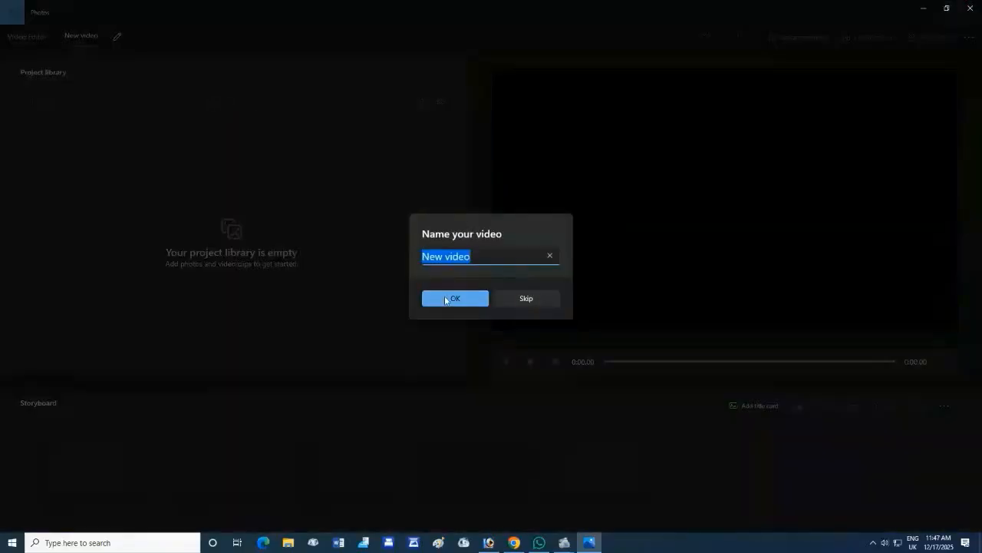
left_click(446, 300)
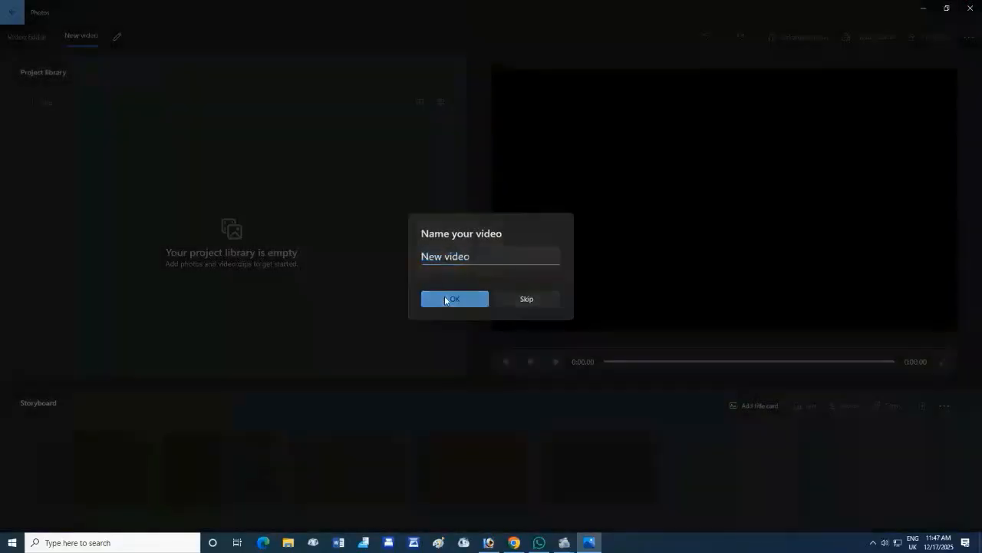
Open the "how to upload youtube video" folder inside whatsapp > 2025.12.15, keeping the video project window restored beside it
left_click(946, 7)
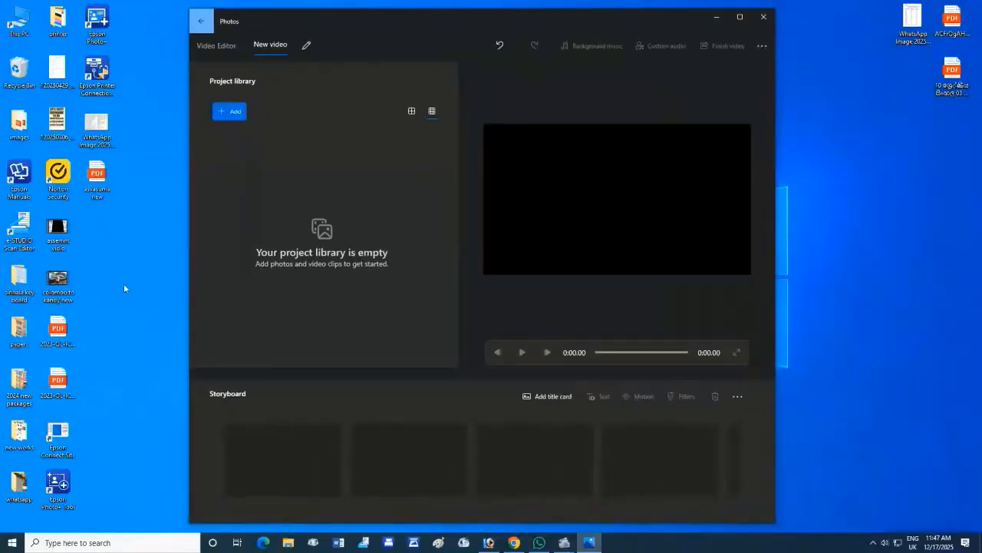
double_click(18, 482)
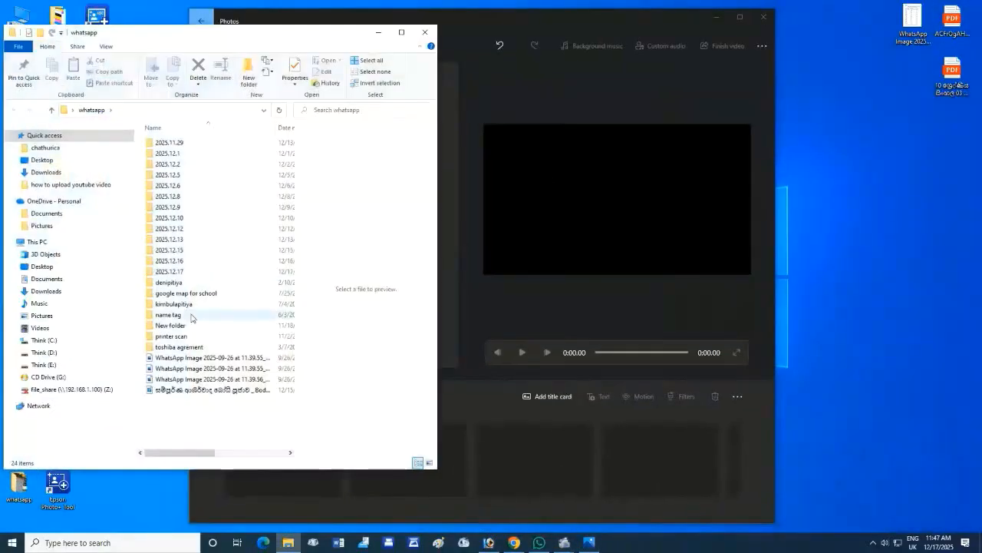
left_click(186, 253)
double_click(186, 253)
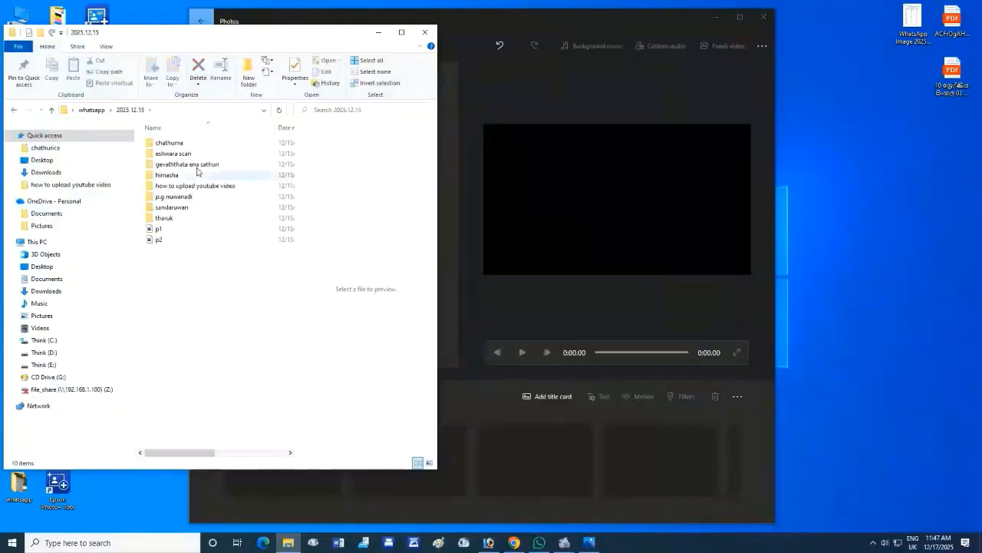
double_click(194, 190)
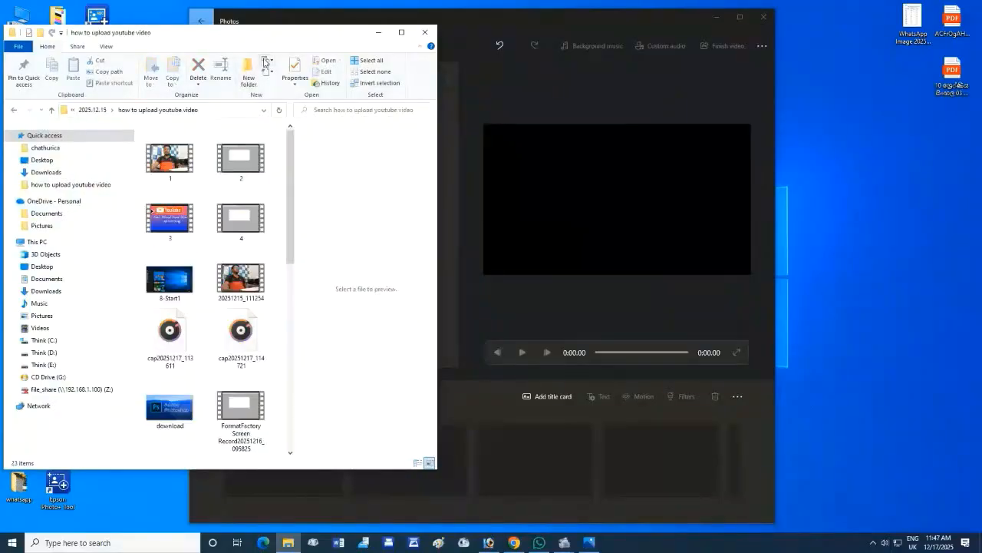
Add video files 1, 3 and 4 from the folder to the project library, and minimize the folder window
left_click_drag(283, 33, 219, 34)
left_click_drag(108, 157, 410, 154)
left_click_drag(500, 20, 632, 16)
left_click(107, 218)
left_click_drag(108, 218, 489, 182)
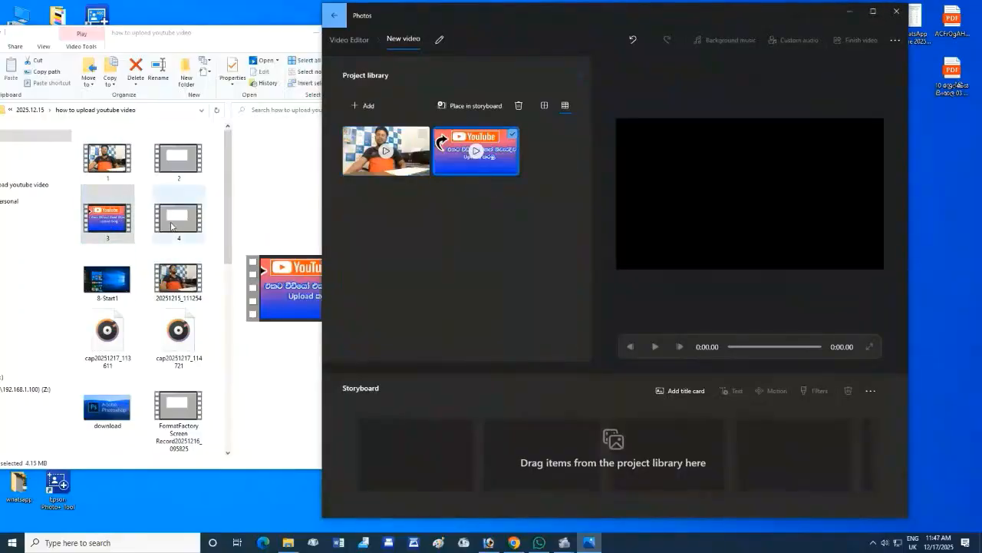
left_click_drag(172, 227, 392, 245)
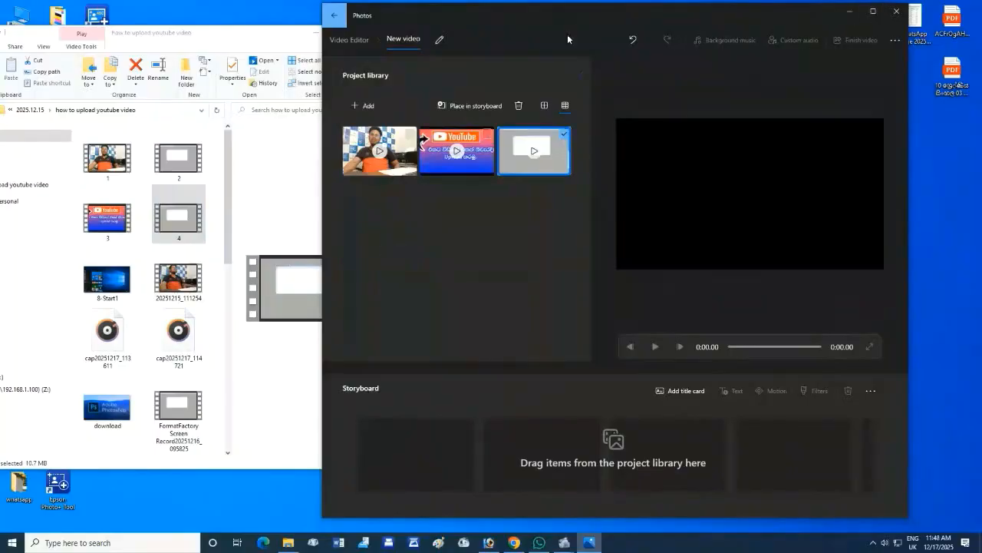
left_click(242, 47)
left_click(314, 34)
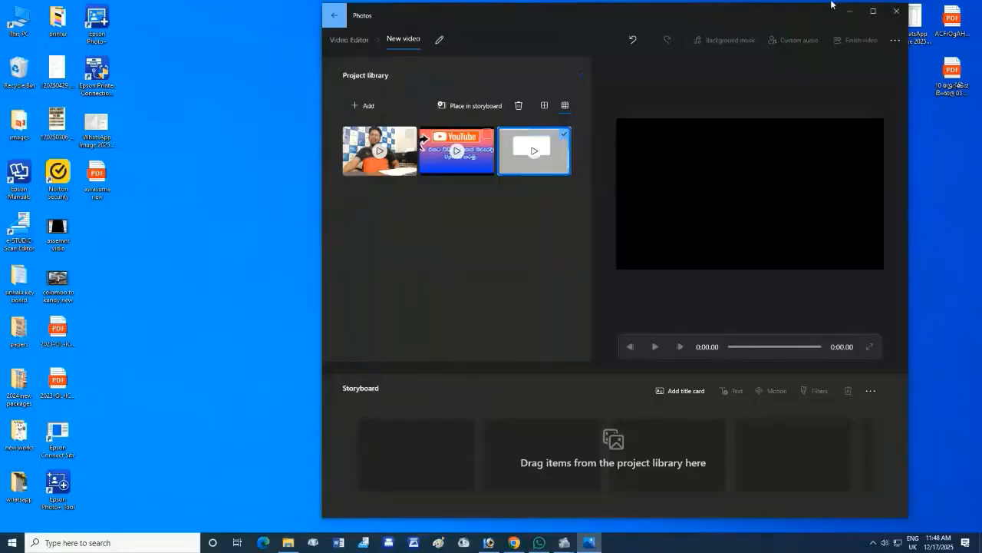
Maximize the editor and place the three library clips in the storyboard in order 1, 3, 4
left_click(873, 11)
left_click_drag(63, 147, 119, 481)
left_click_drag(64, 149, 107, 455)
left_click_drag(127, 148, 258, 471)
left_click_drag(244, 148, 367, 472)
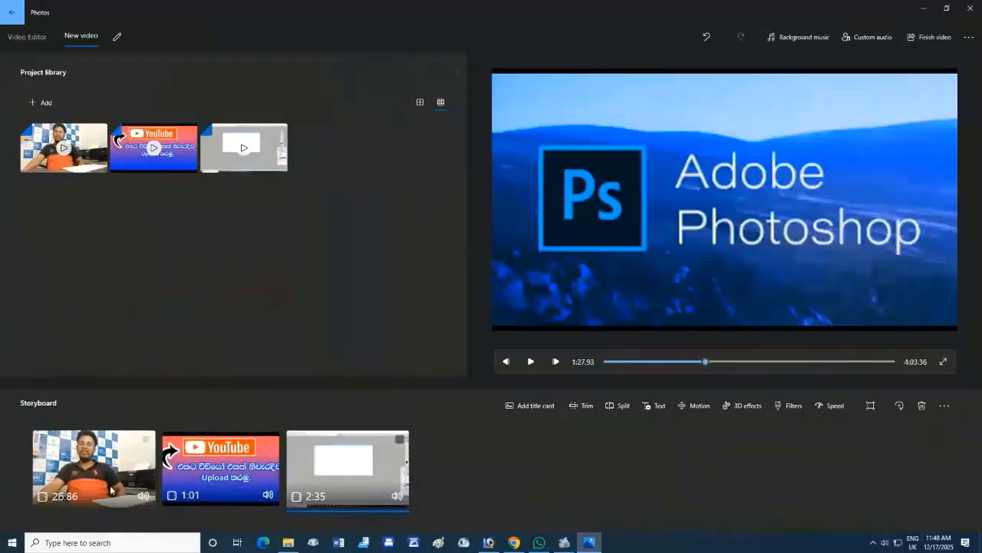
Play the assembled storyboard and skip through it to check all three clips, pausing near the end
left_click(530, 361)
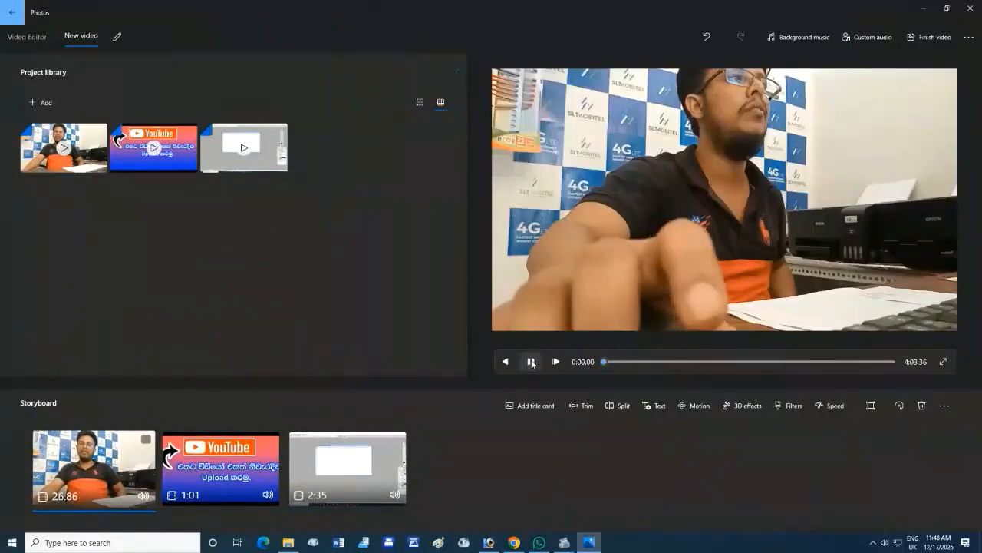
left_click(676, 360)
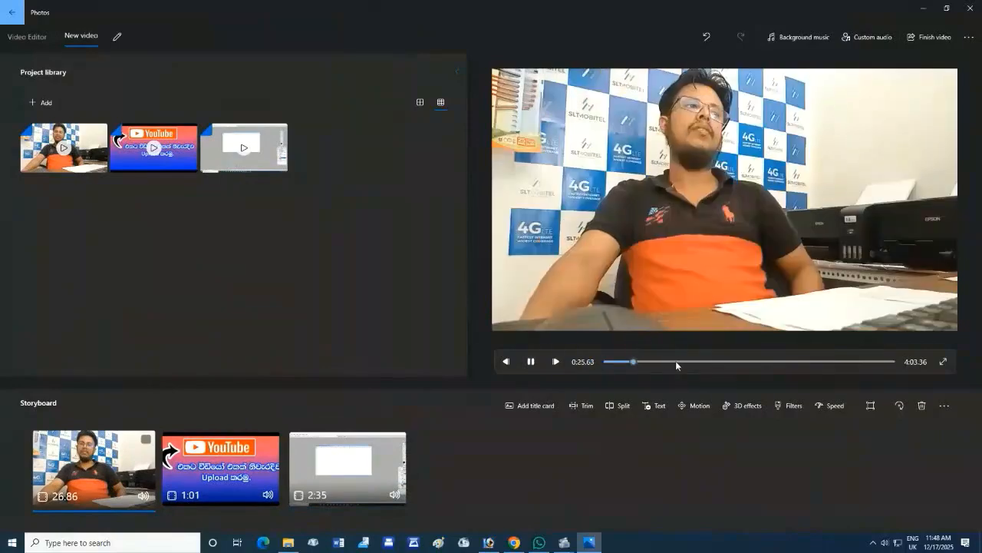
left_click(710, 362)
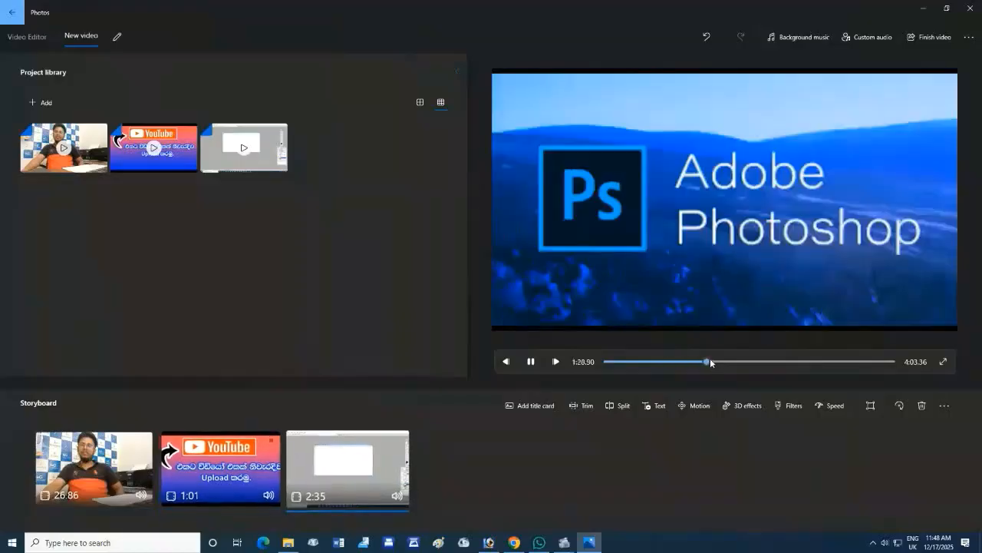
left_click(751, 361)
left_click(785, 362)
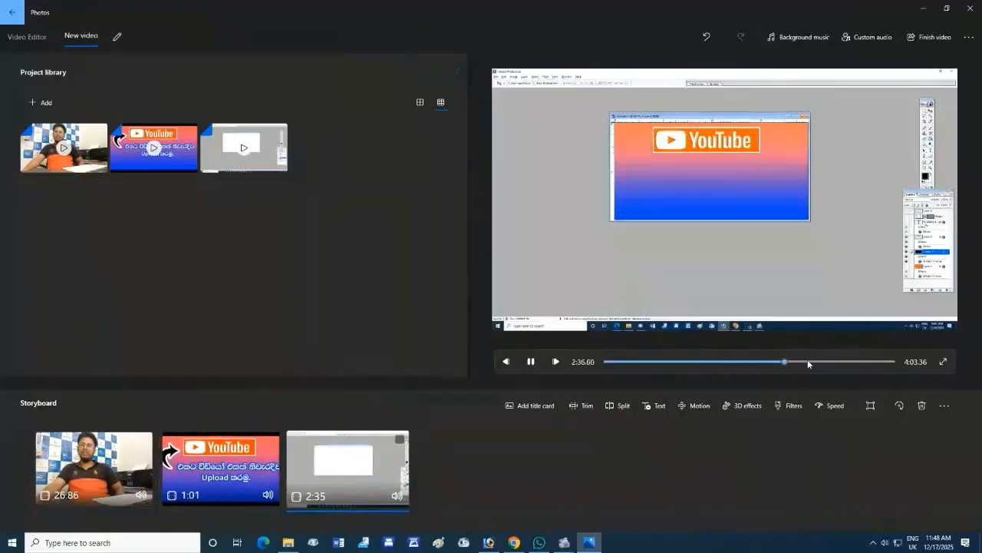
left_click(875, 362)
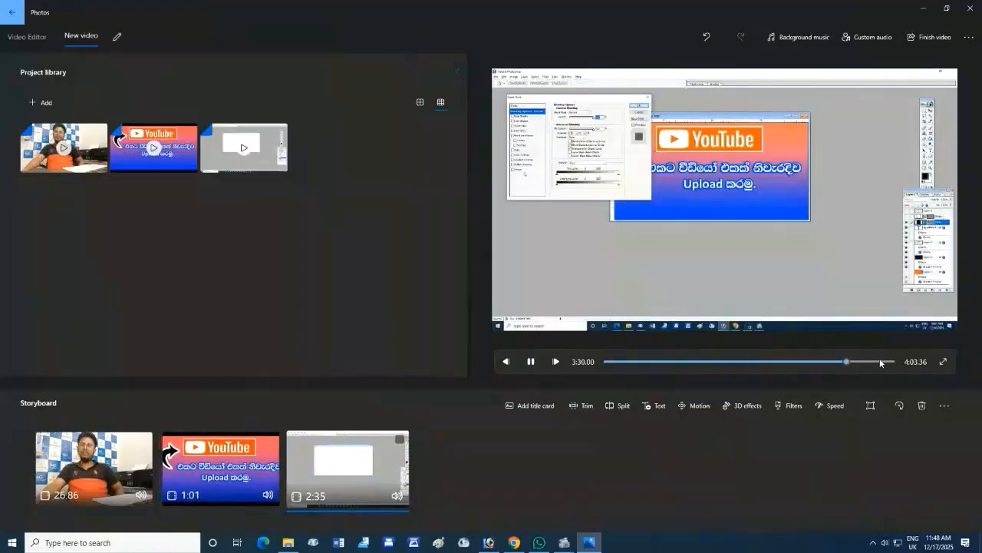
left_click(531, 362)
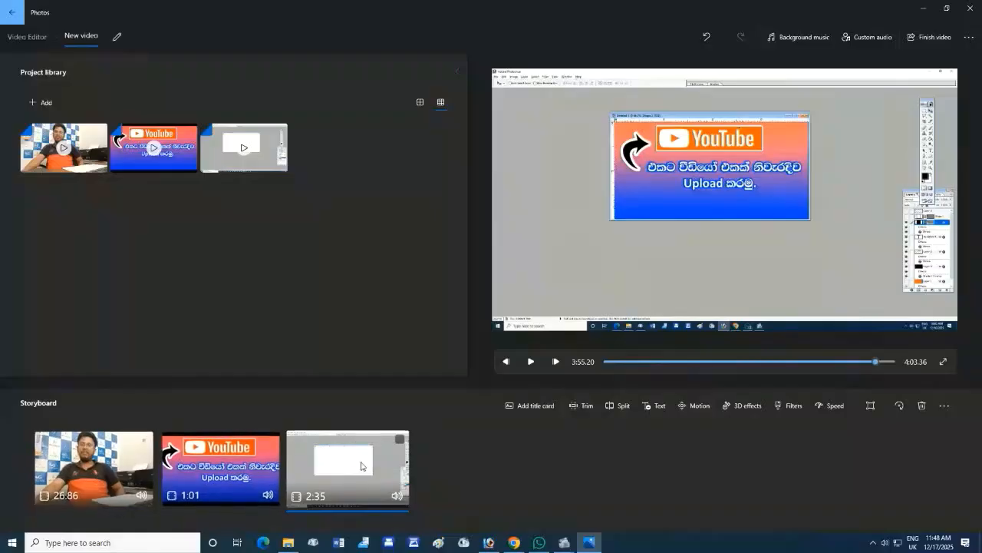
Split the last storyboard clip at 2:34.33 and delete the short piece after the cut
left_click(884, 361)
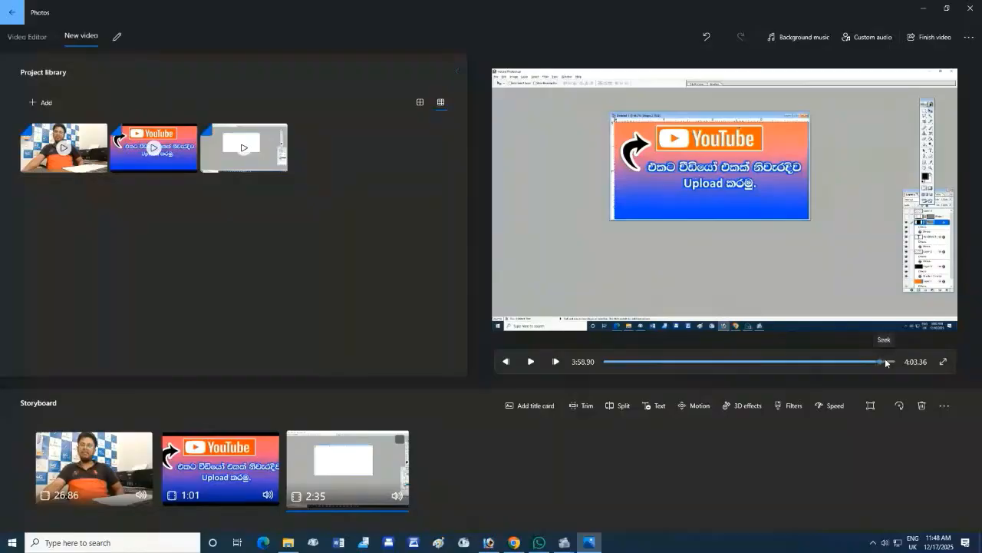
left_click(530, 359)
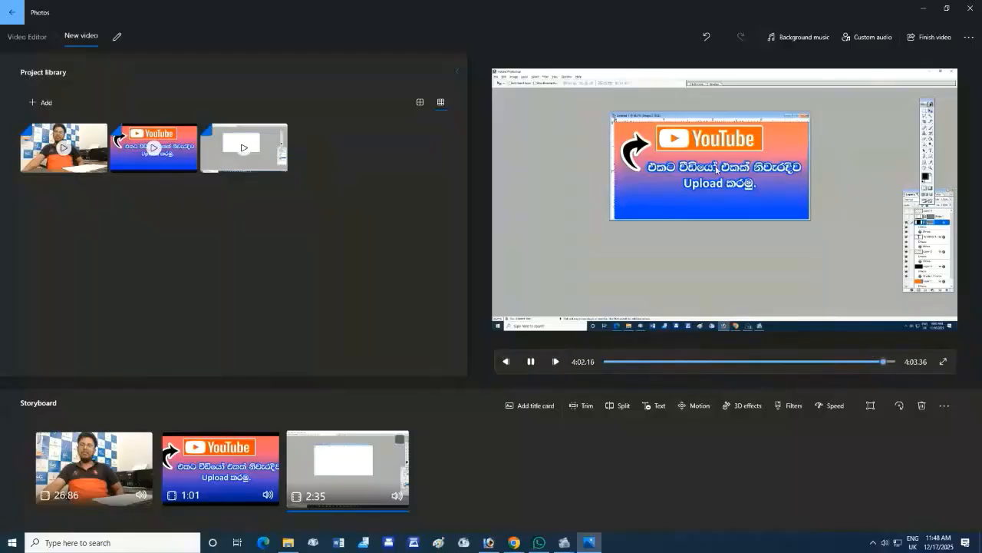
left_click(530, 362)
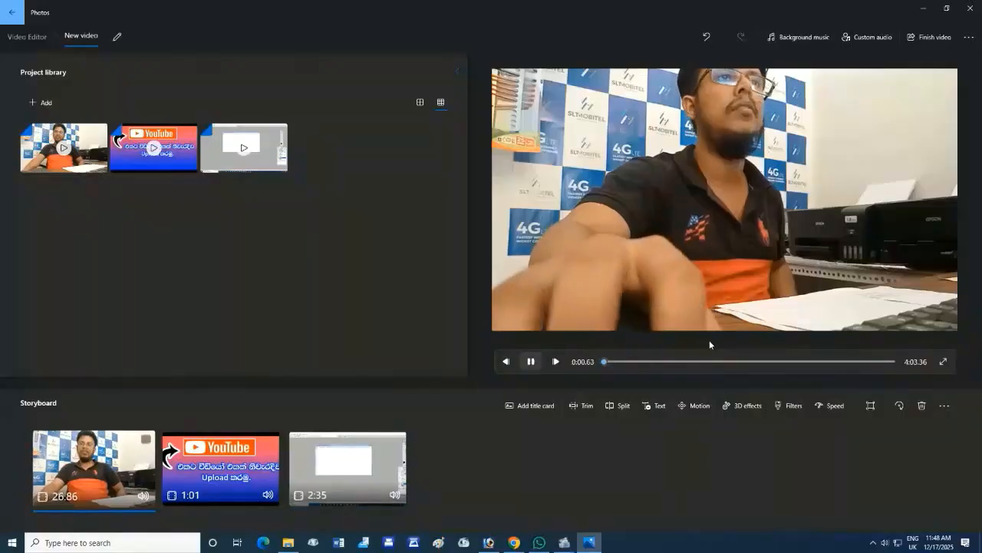
left_click(883, 361)
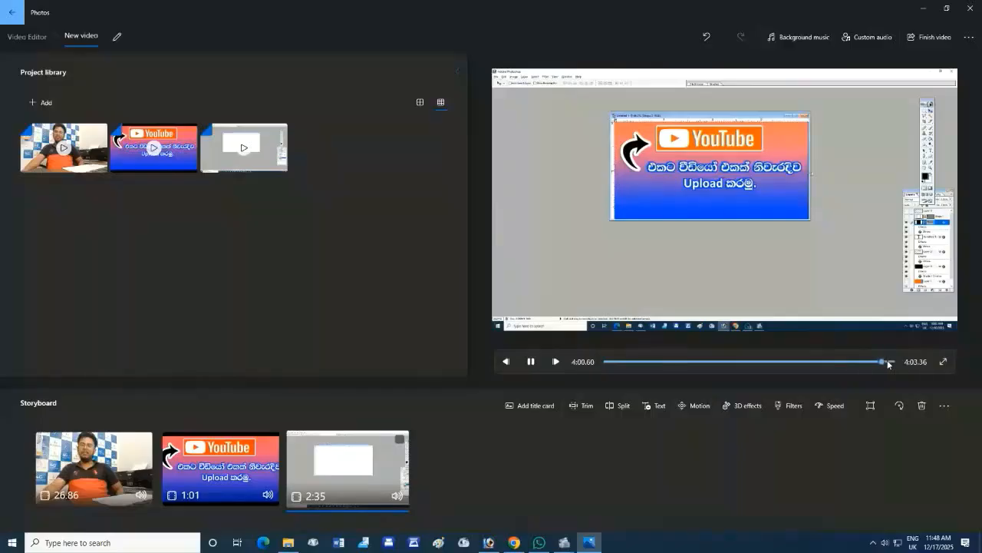
left_click(532, 361)
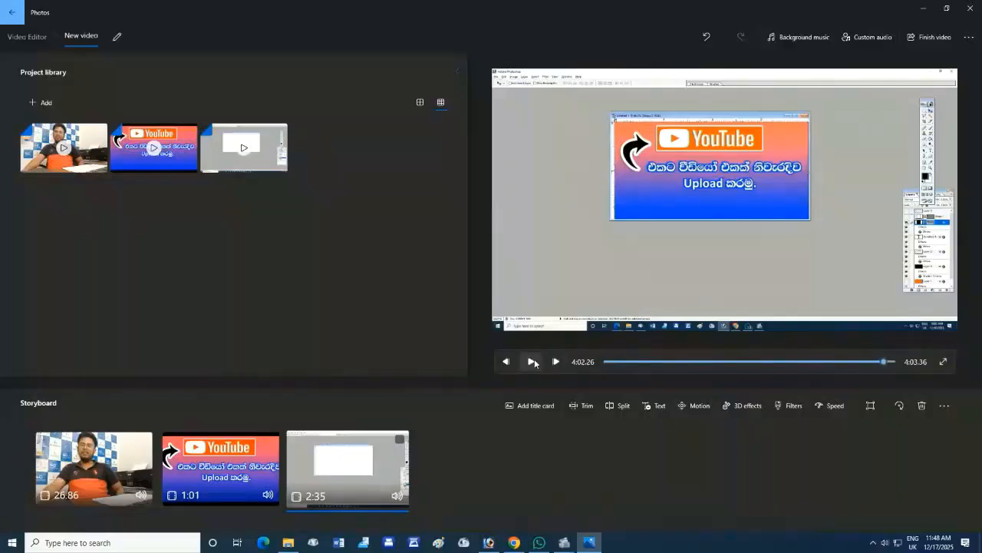
left_click(621, 408)
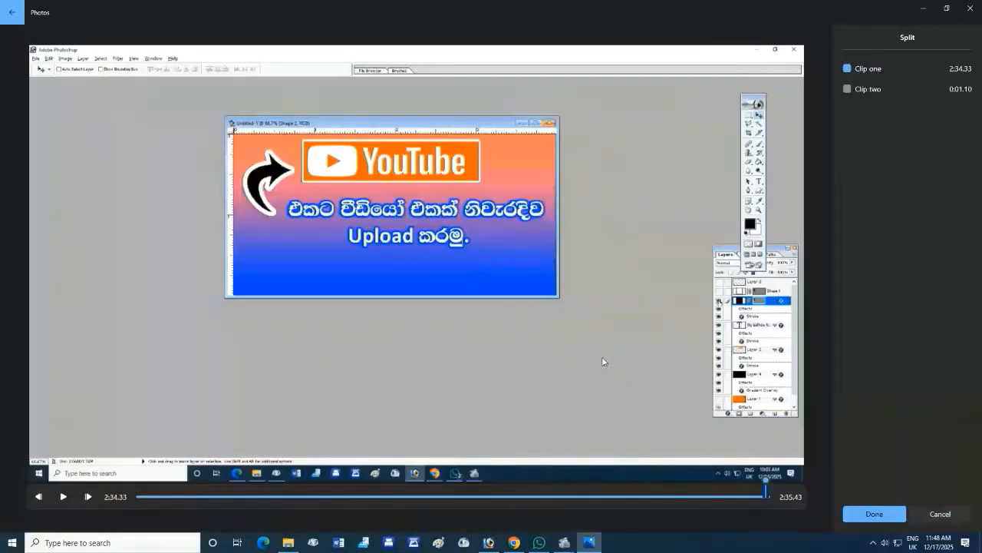
left_click(873, 514)
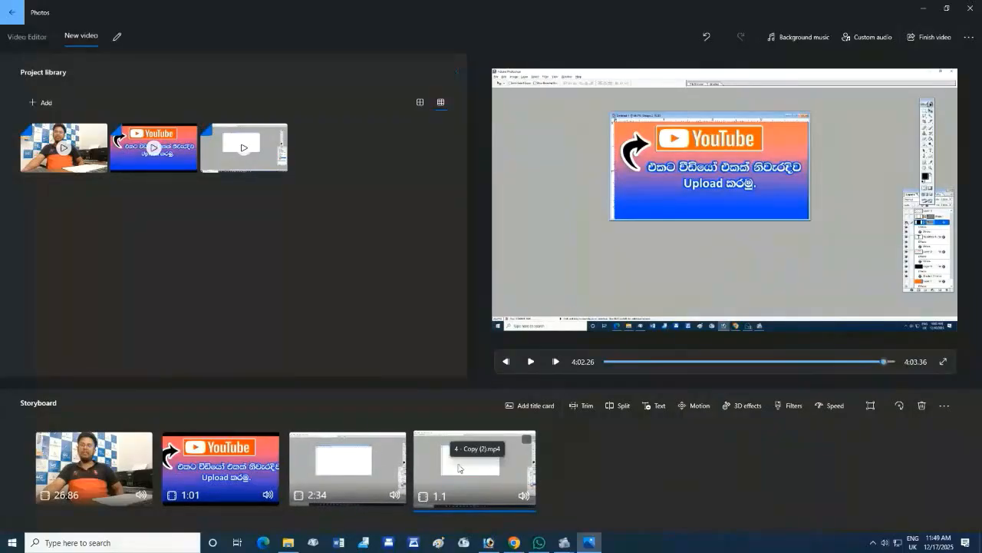
left_click(526, 440)
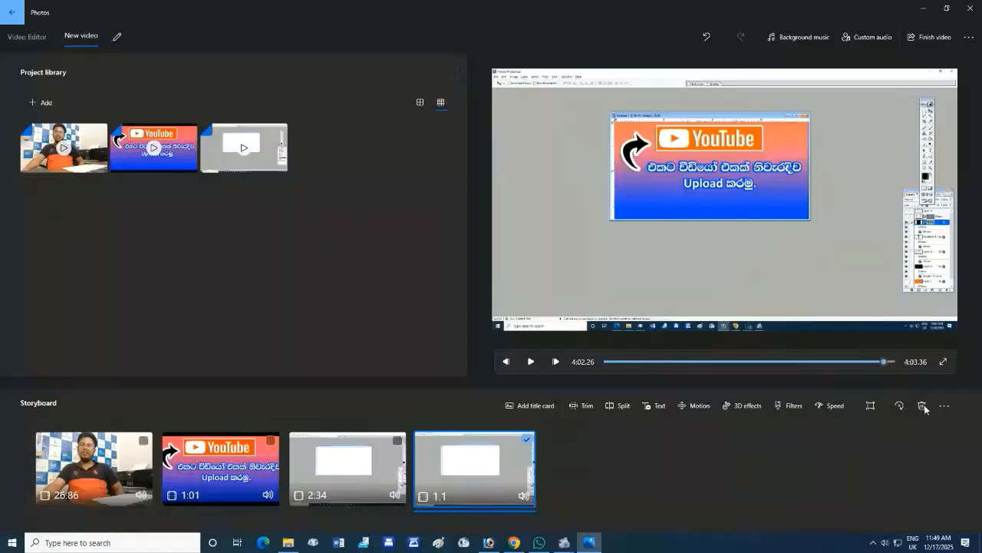
left_click(923, 407)
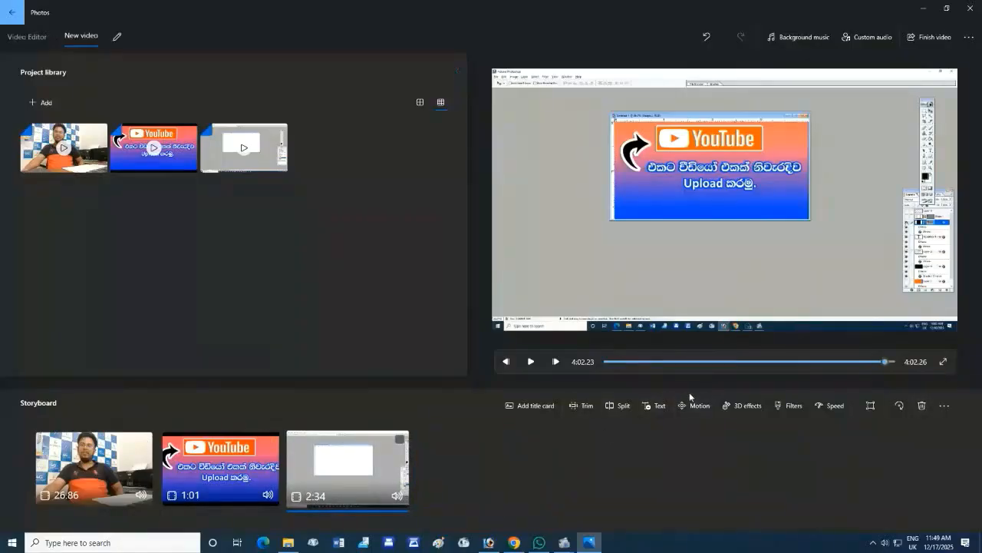
Add the Atomic motion 3D effect to the last clip, enlarge it slightly and position it over the thumbnail's "Upload" text
left_click(745, 406)
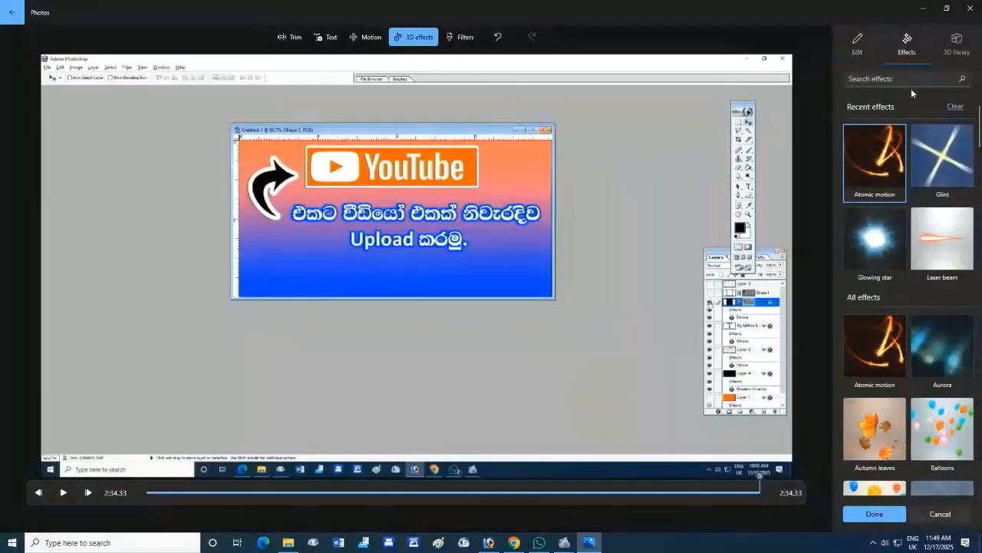
left_click(884, 164)
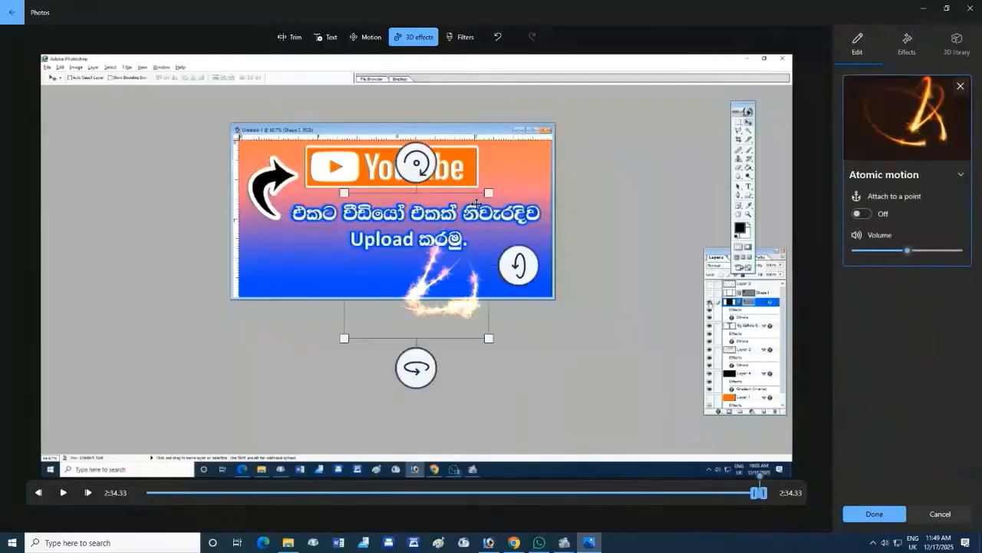
left_click_drag(490, 194, 497, 185)
left_click_drag(464, 258, 407, 203)
left_click(541, 278)
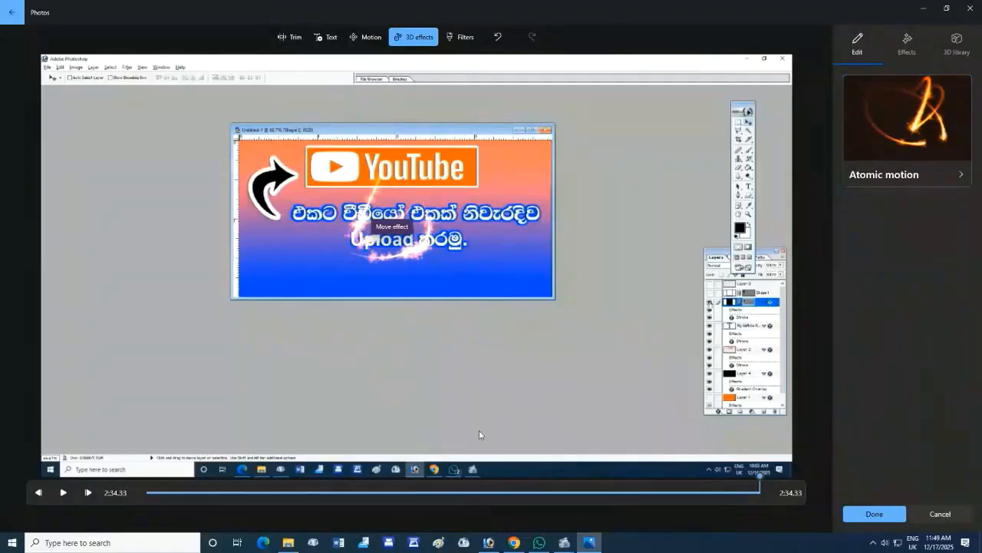
Extend the Atomic motion effect to start just before 2:03 and run to the clip's end, and play it from 2:03.26
left_click(905, 174)
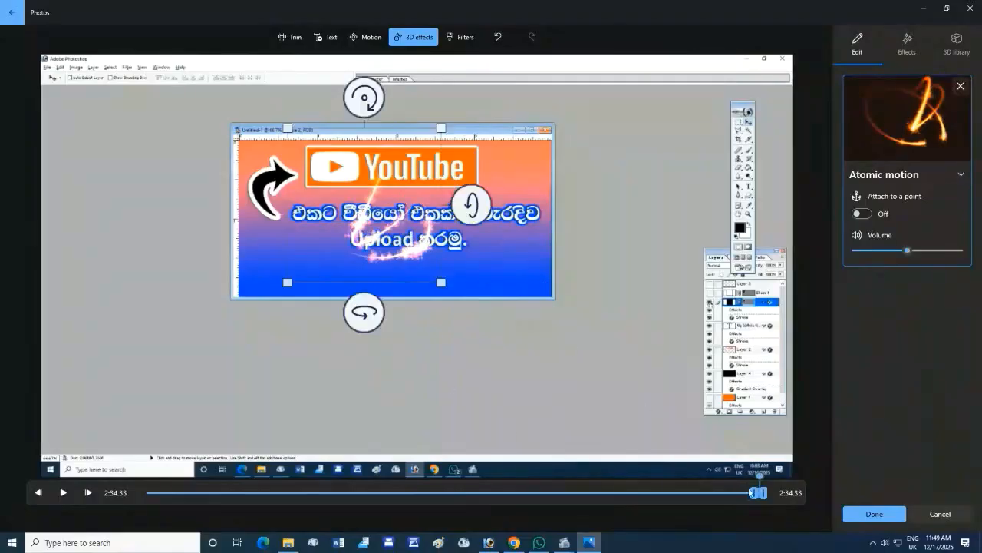
left_click_drag(752, 492, 708, 500)
left_click_drag(583, 495, 631, 495)
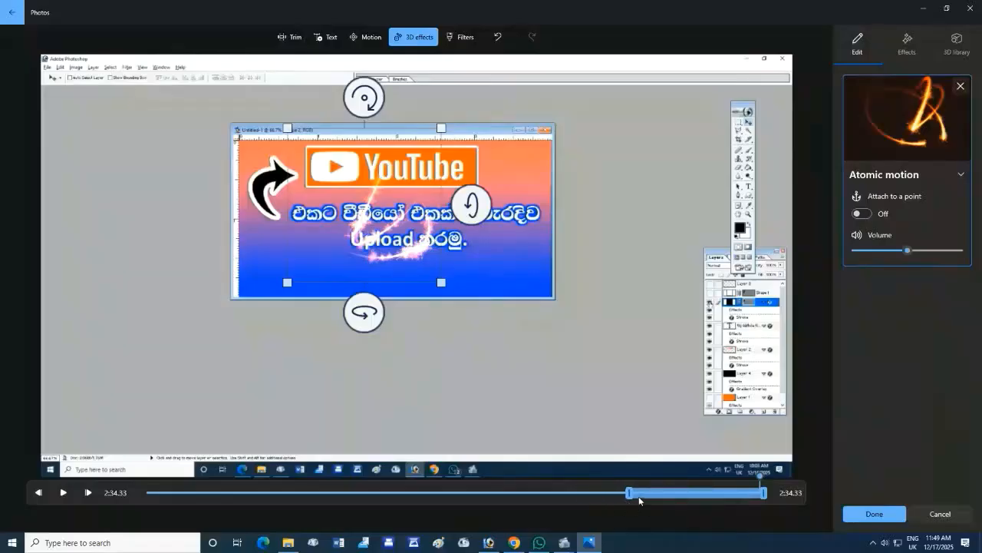
left_click_drag(761, 474, 635, 480)
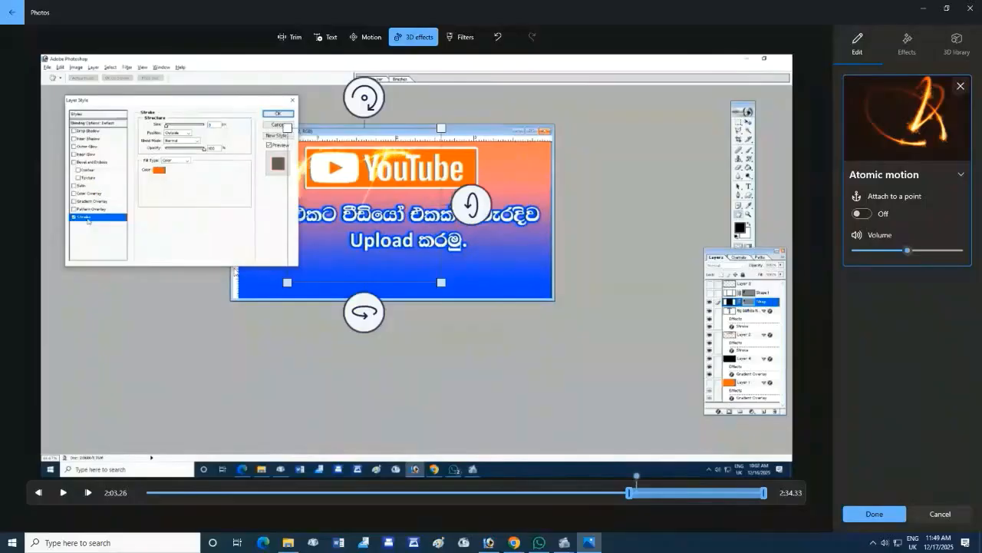
left_click(63, 492)
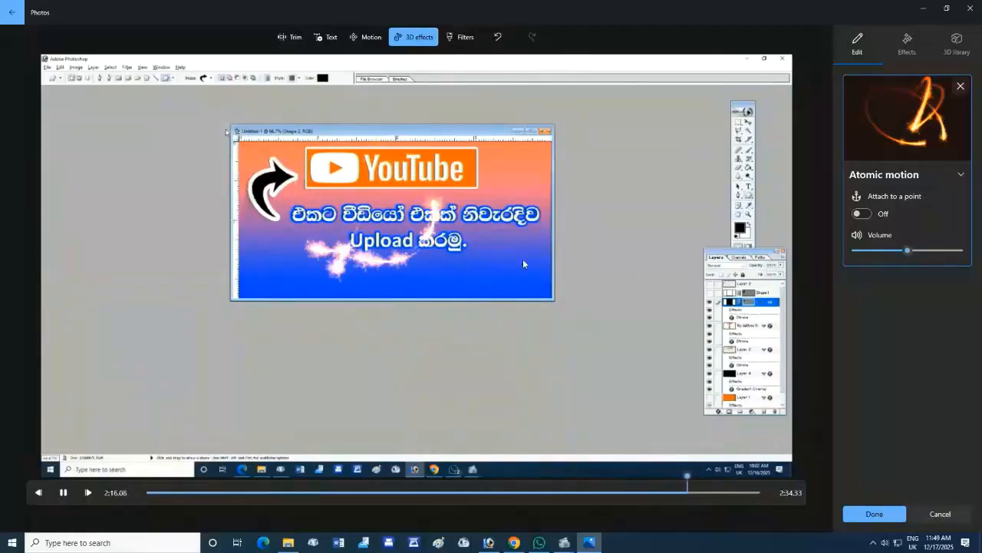
Pause the preview and look through the available 3D effects, from the recent ones down to Party lasers and Plasma sparks
left_click(64, 494)
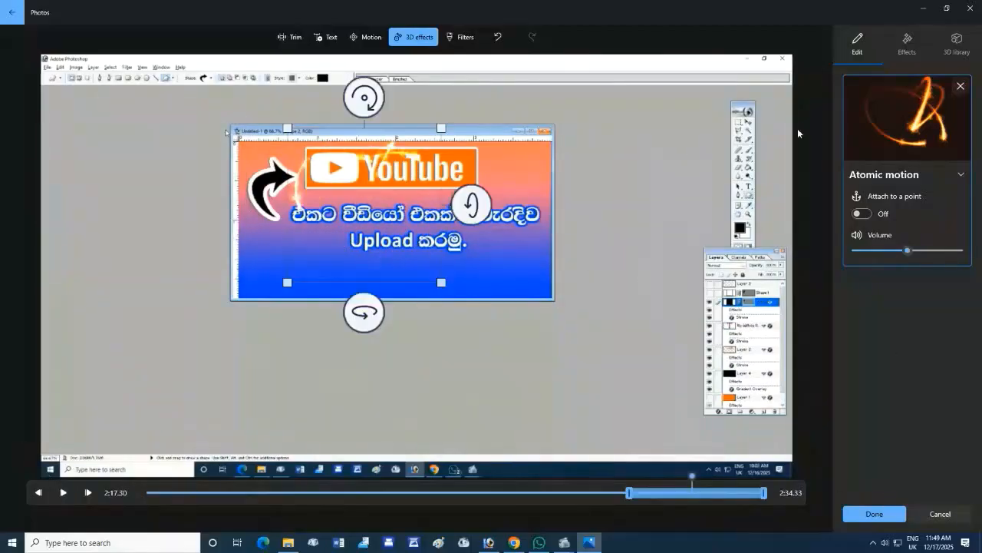
left_click(907, 44)
scroll(912, 271, "down", 5)
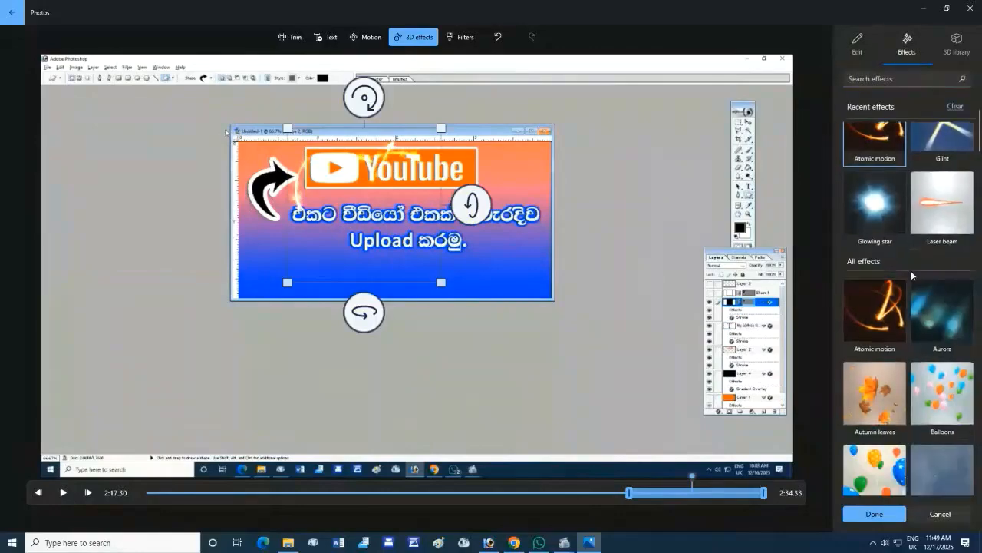
scroll(925, 271, "down", 10)
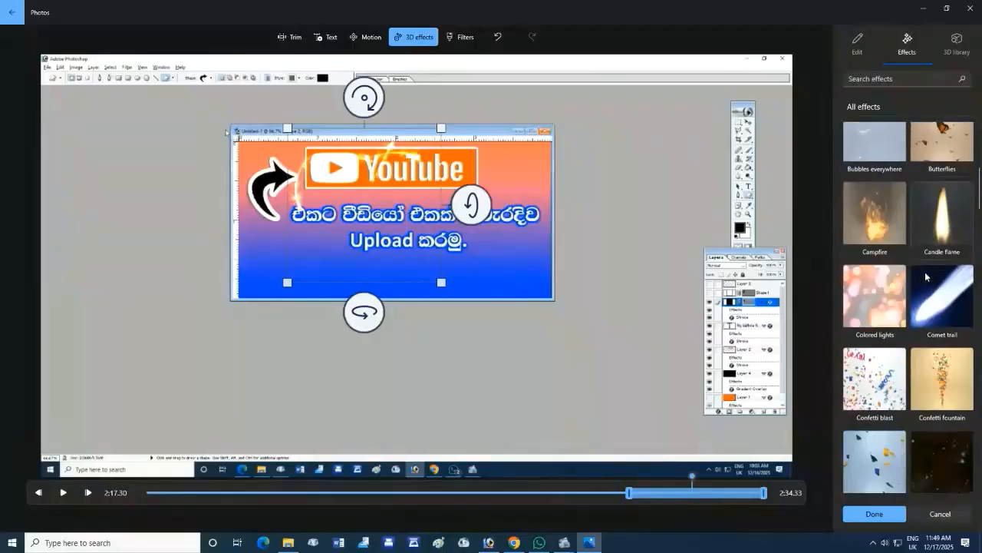
scroll(924, 275, "down", 10)
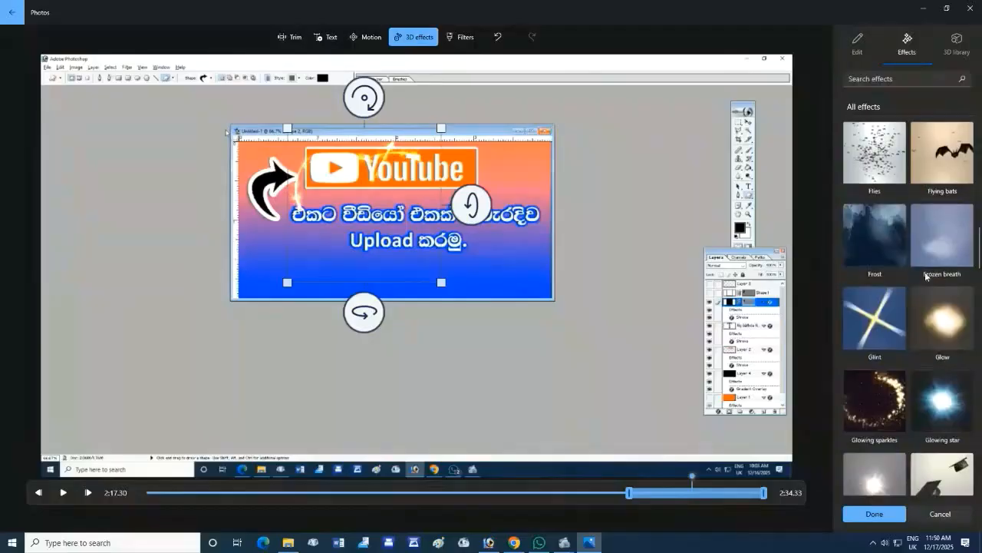
scroll(924, 274, "down", 2)
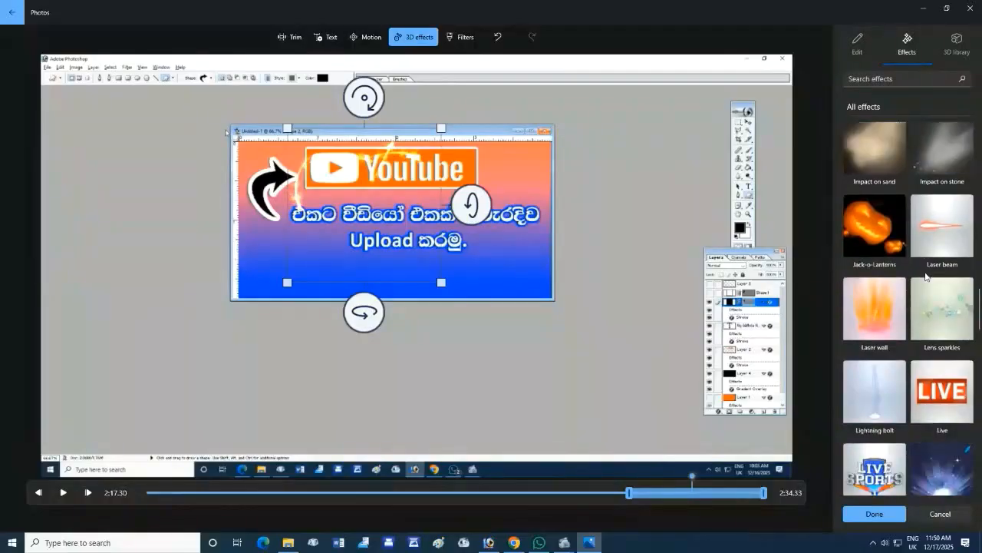
scroll(926, 276, "down", 3)
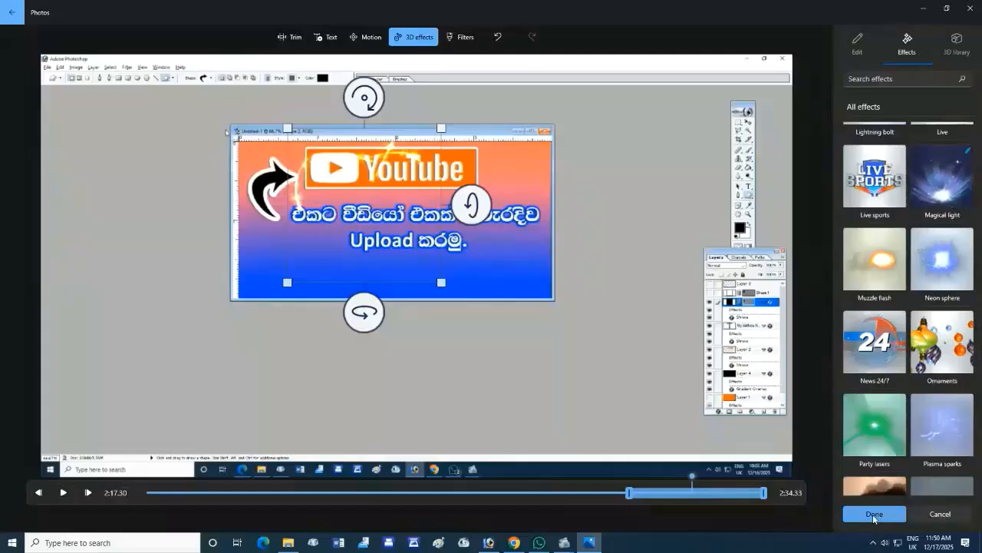
Discard the 3D effect edits on the last clip and move the storyboard playhead to the end at 4:02.26
left_click(930, 516)
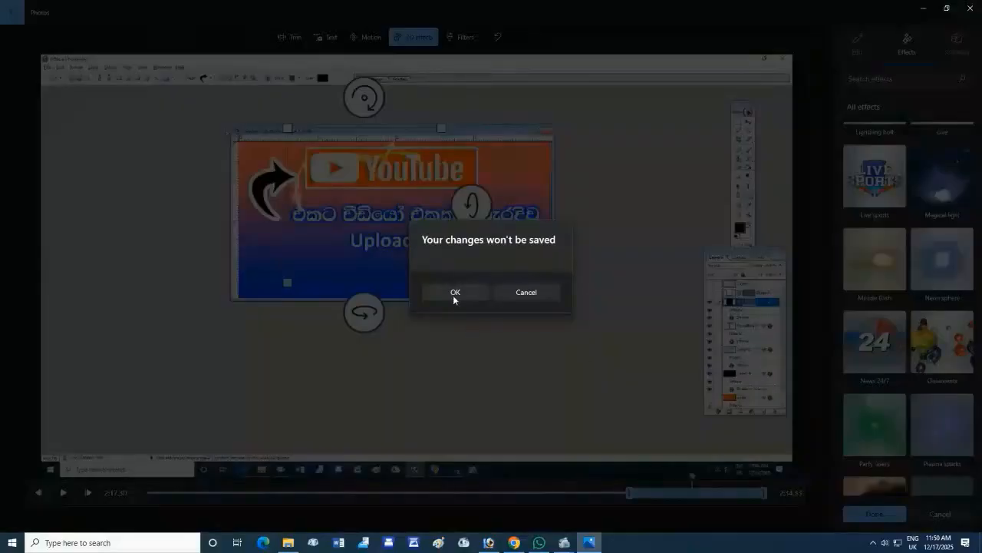
left_click(454, 298)
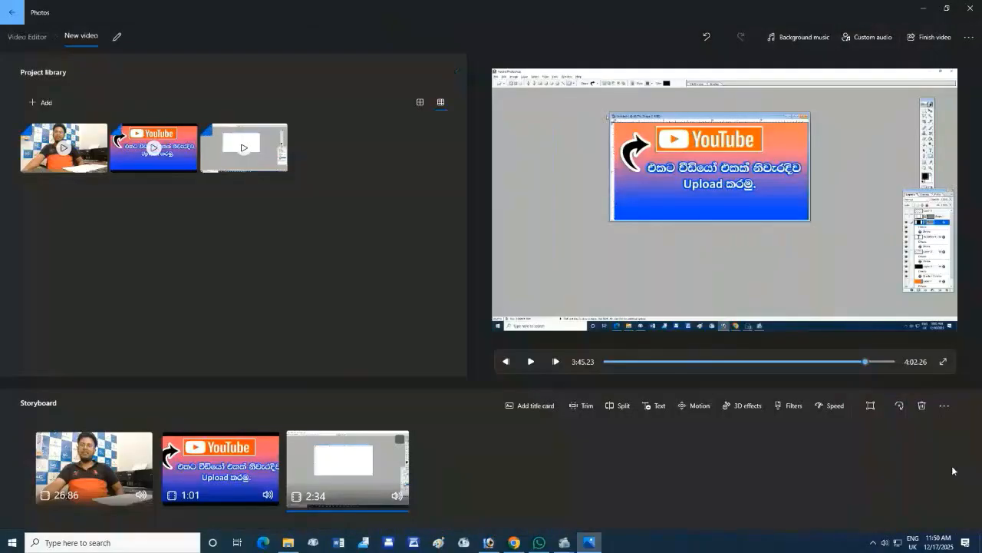
left_click_drag(865, 360, 893, 364)
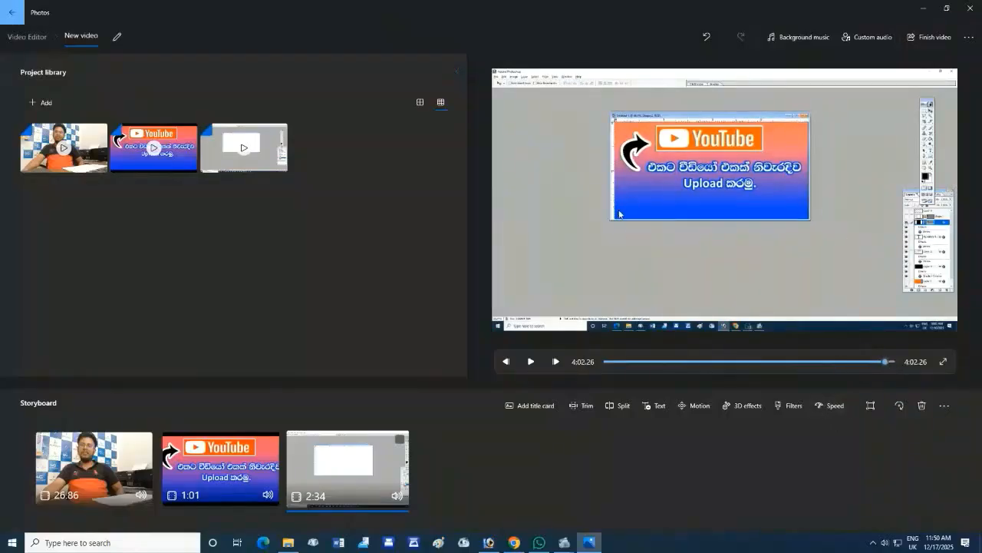
Add the text "youtube" to the last clip, try the different layouts and choose the large centred Title 1 layout
left_click(657, 407)
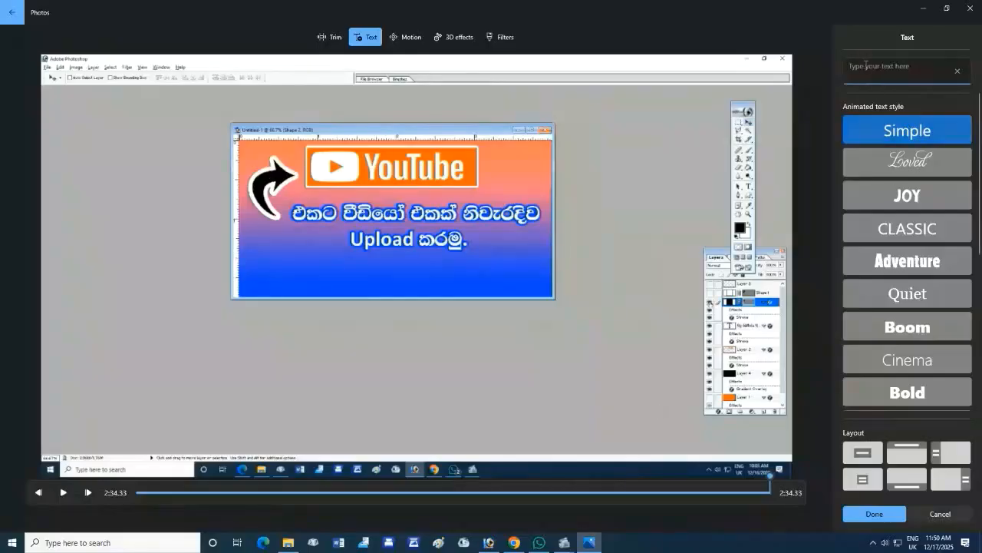
type("youtube")
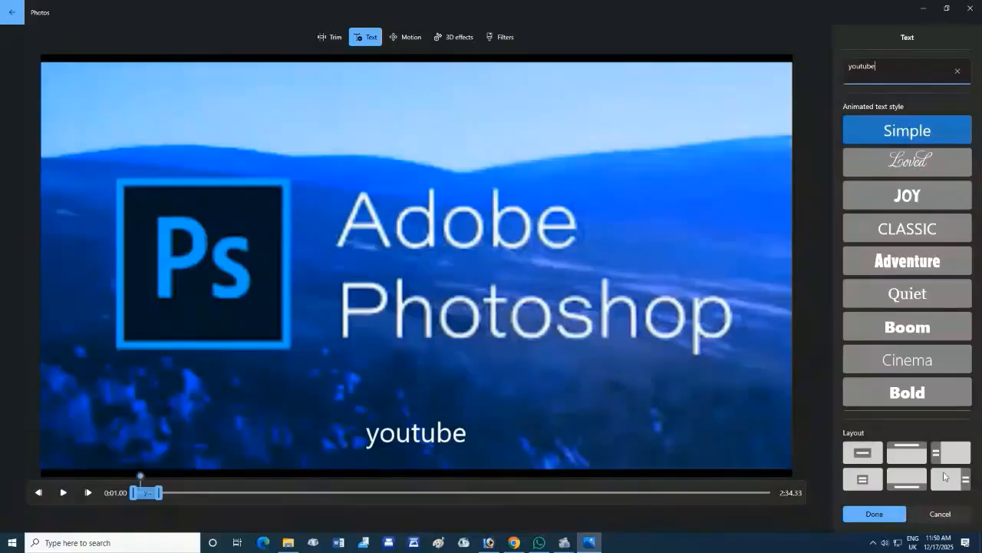
left_click(861, 454)
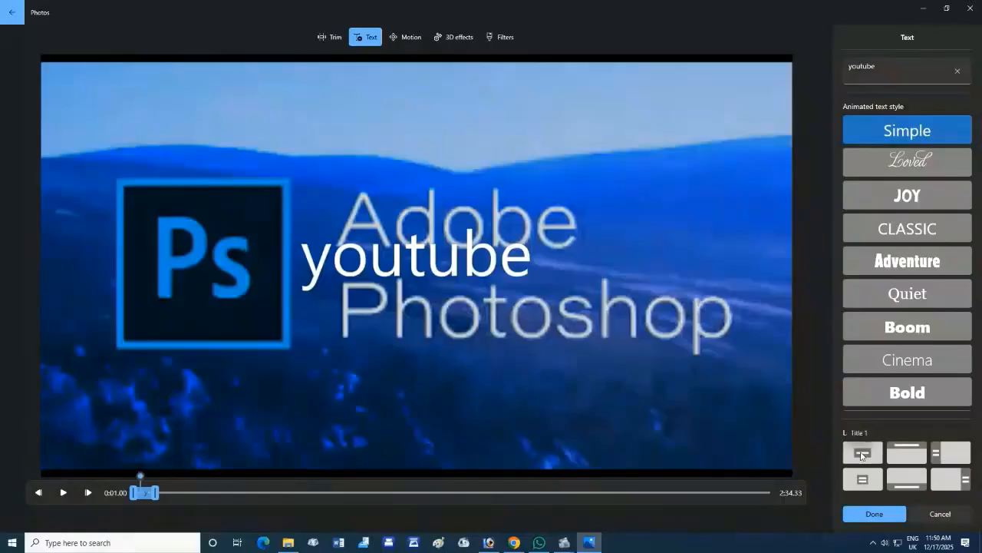
left_click(907, 452)
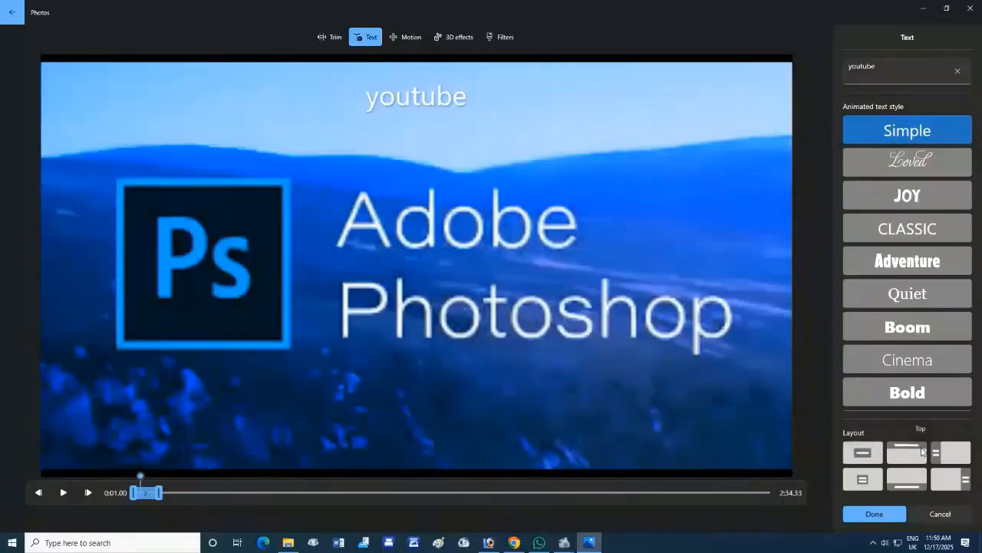
left_click(964, 452)
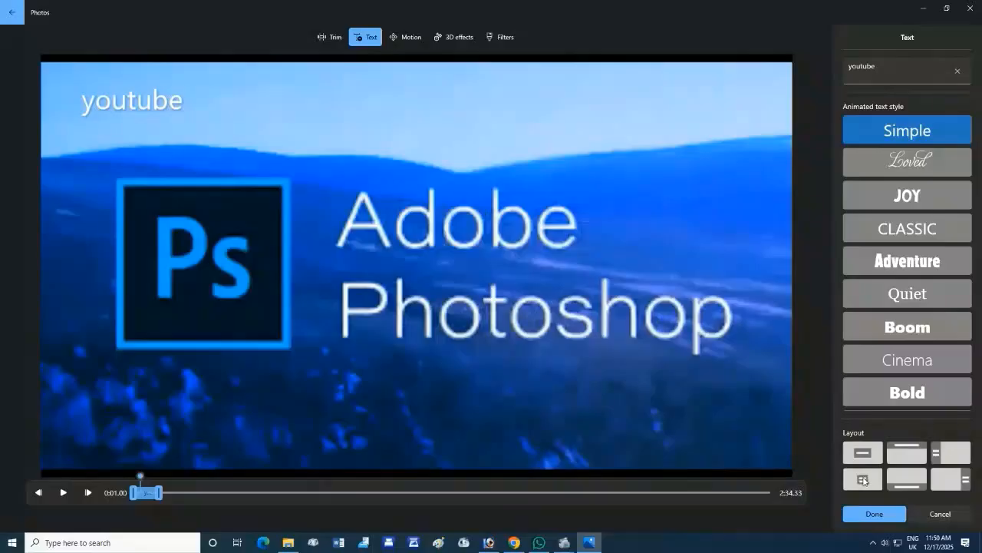
left_click(903, 485)
left_click(950, 482)
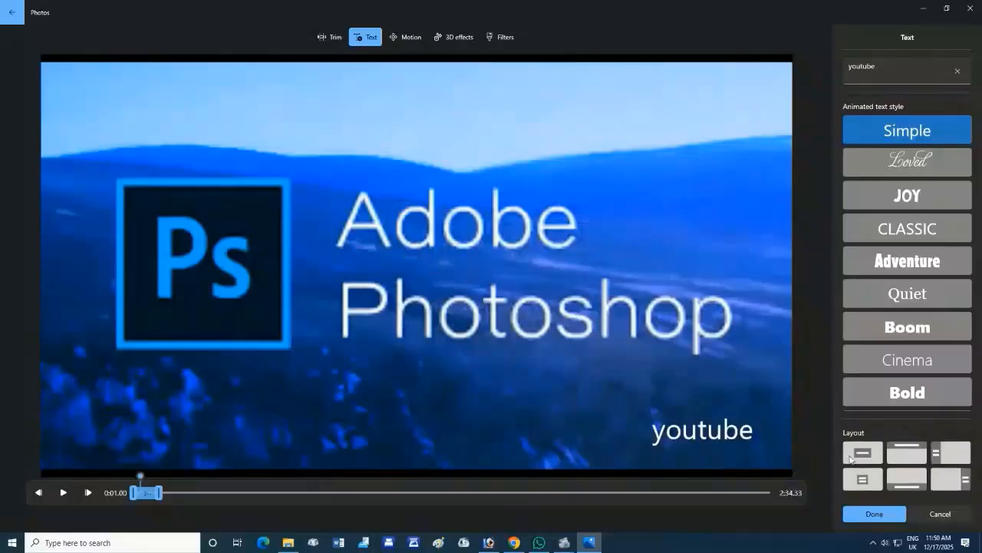
left_click(858, 454)
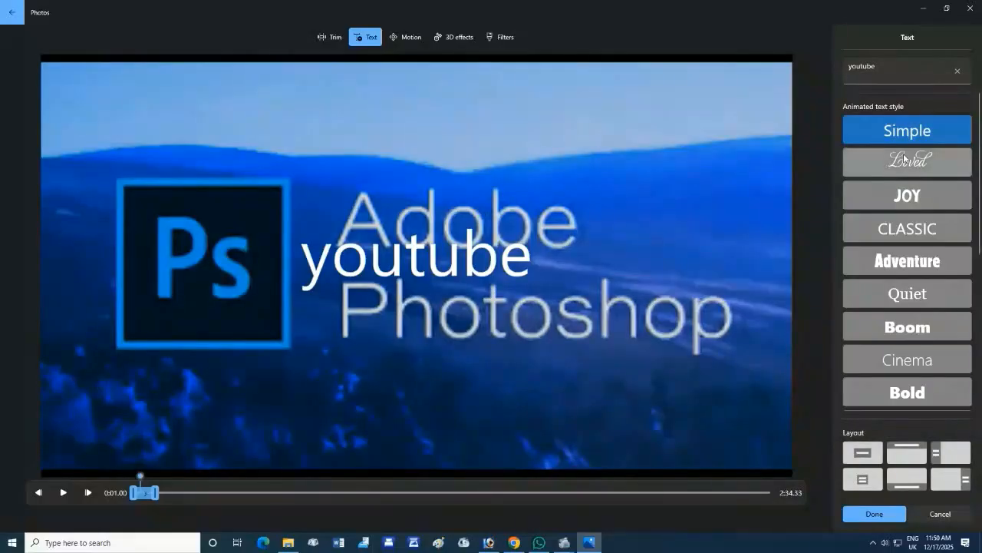
Try the animated styles on the "youtube" text, including Joy, Adventure, Boom, Bold and Impact, and choose Pixel
left_click(905, 163)
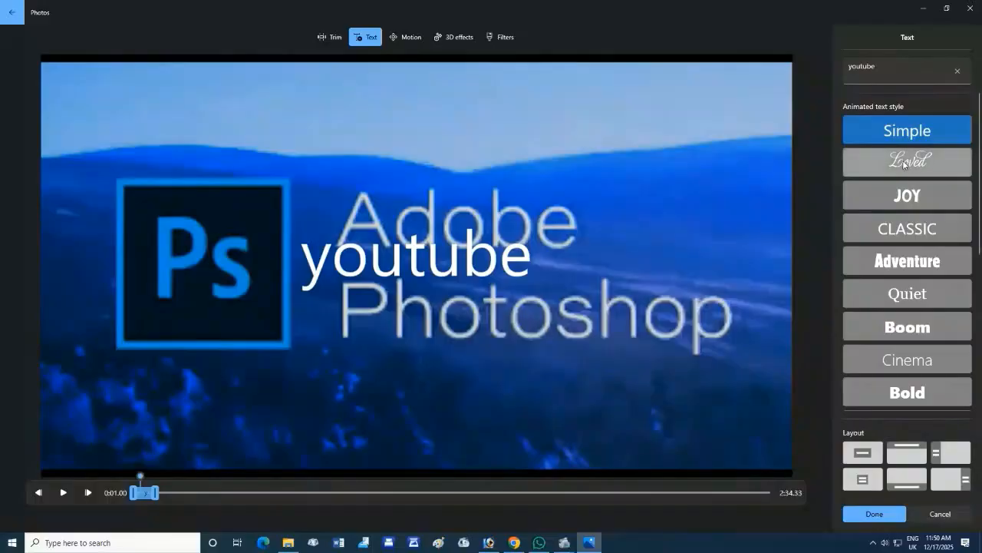
left_click(906, 197)
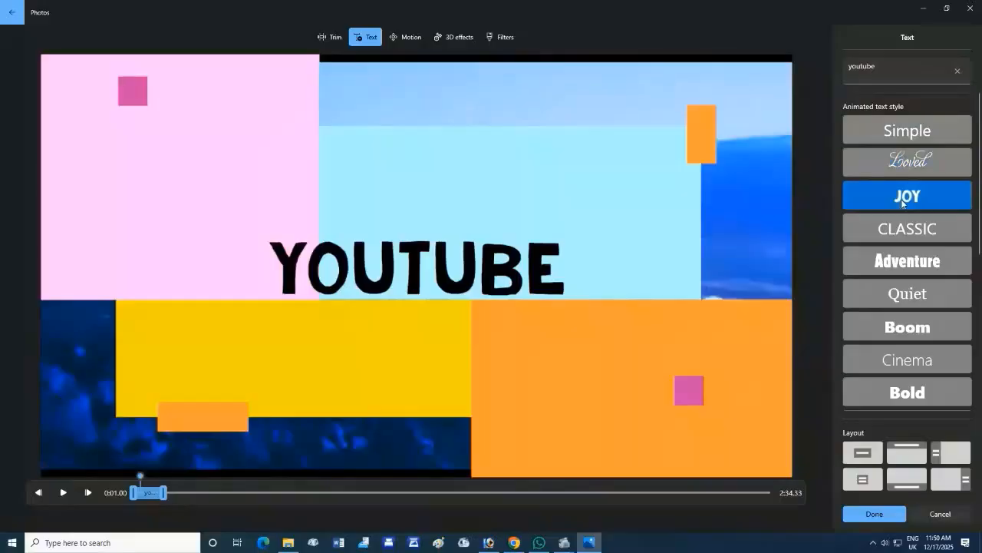
left_click(903, 232)
left_click(903, 261)
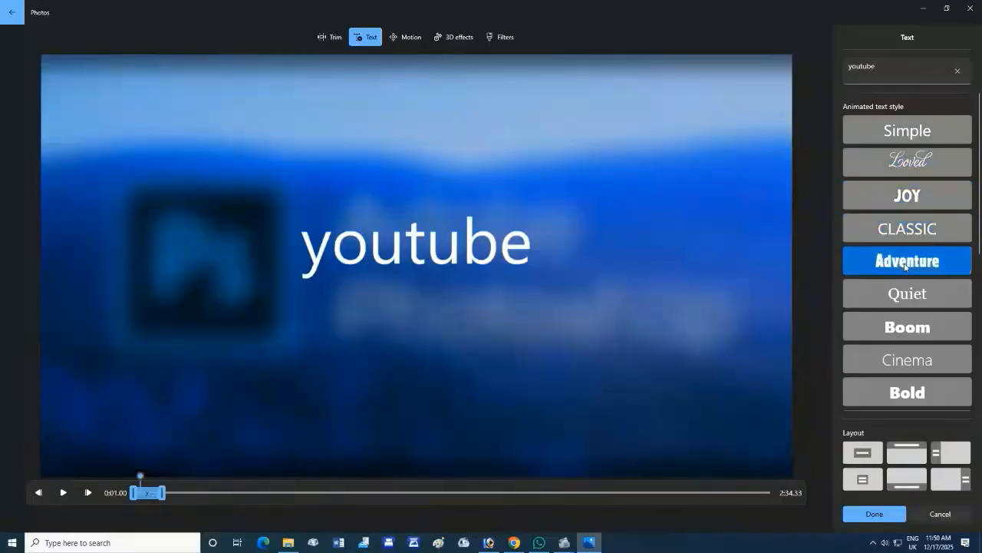
left_click(901, 296)
left_click(905, 329)
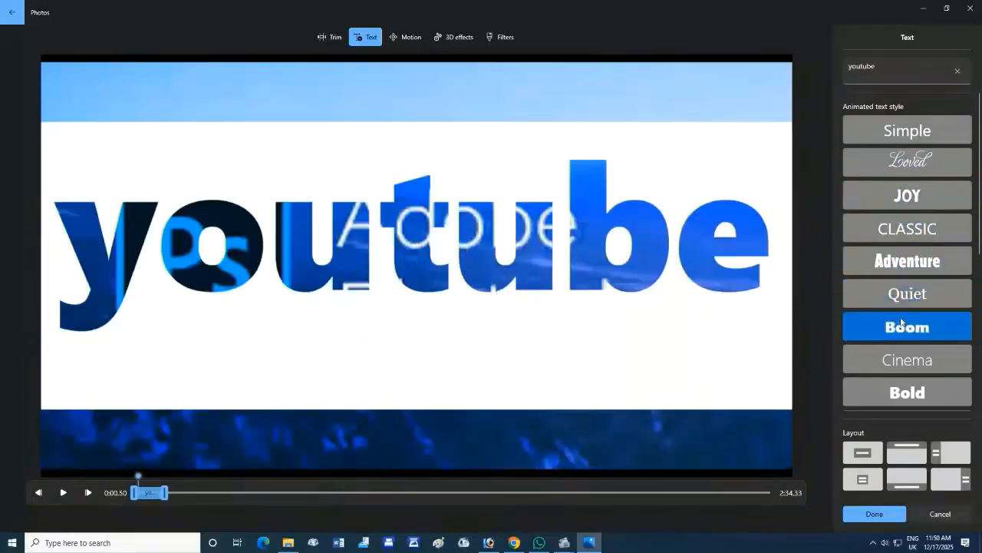
left_click(909, 366)
left_click(907, 389)
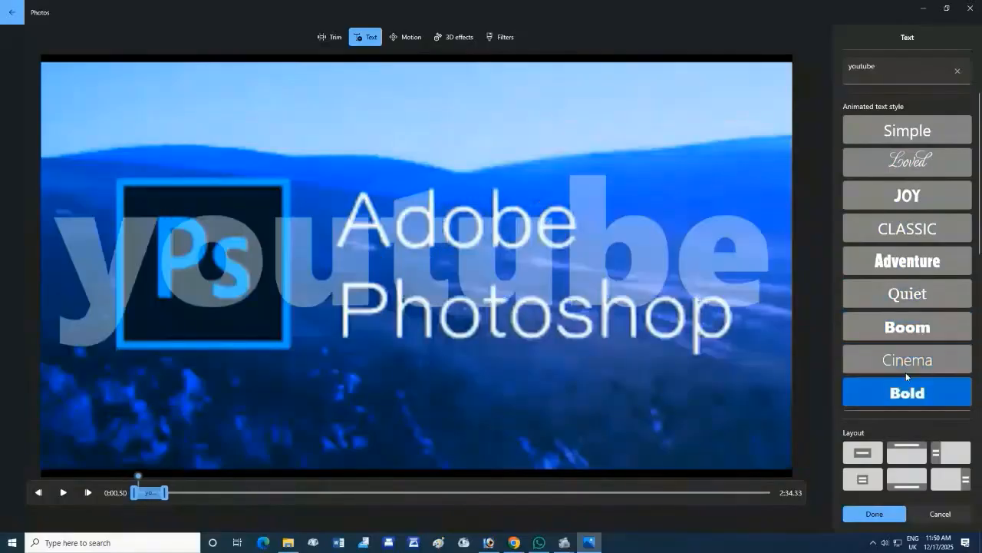
left_click_drag(979, 216, 976, 334)
left_click(907, 264)
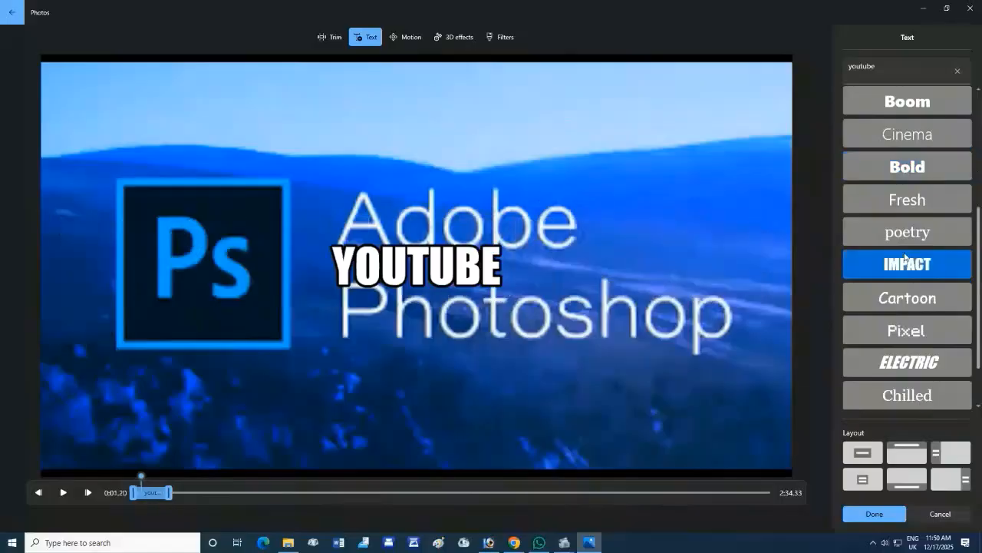
left_click(907, 298)
left_click(907, 330)
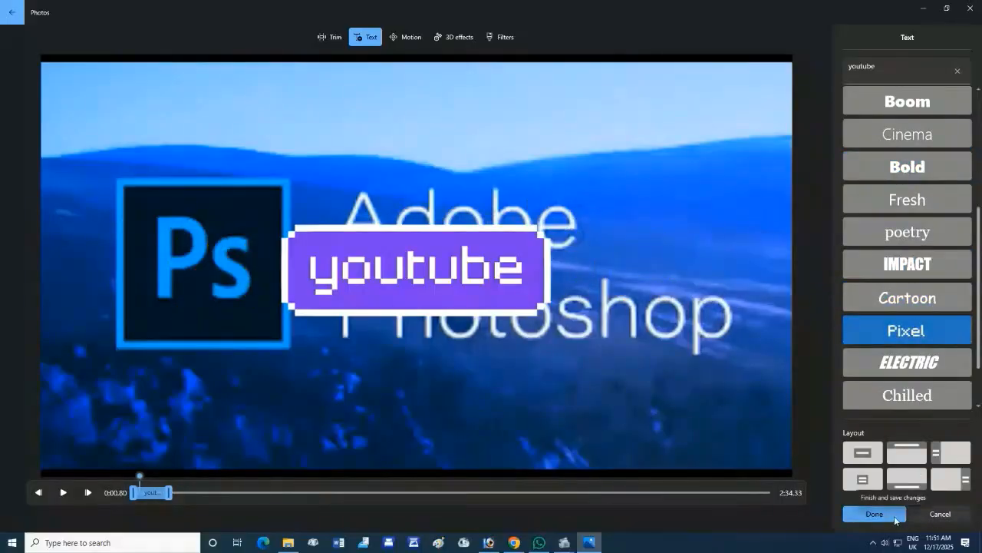
Lengthen the "youtube" text's time range and shift it to a later part of the clip, and discard the text edits
left_click_drag(170, 497, 216, 492)
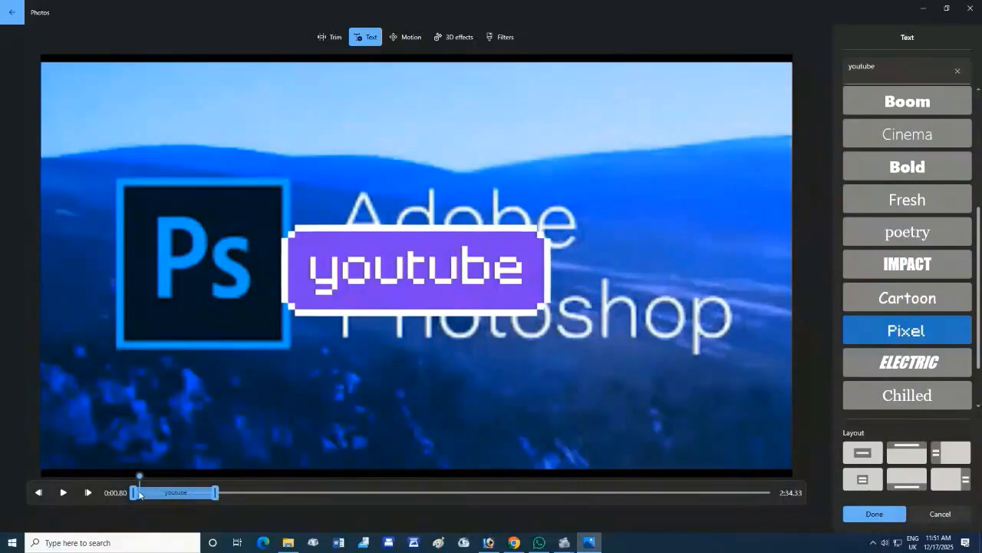
left_click_drag(135, 492, 291, 498)
left_click_drag(171, 495, 198, 496)
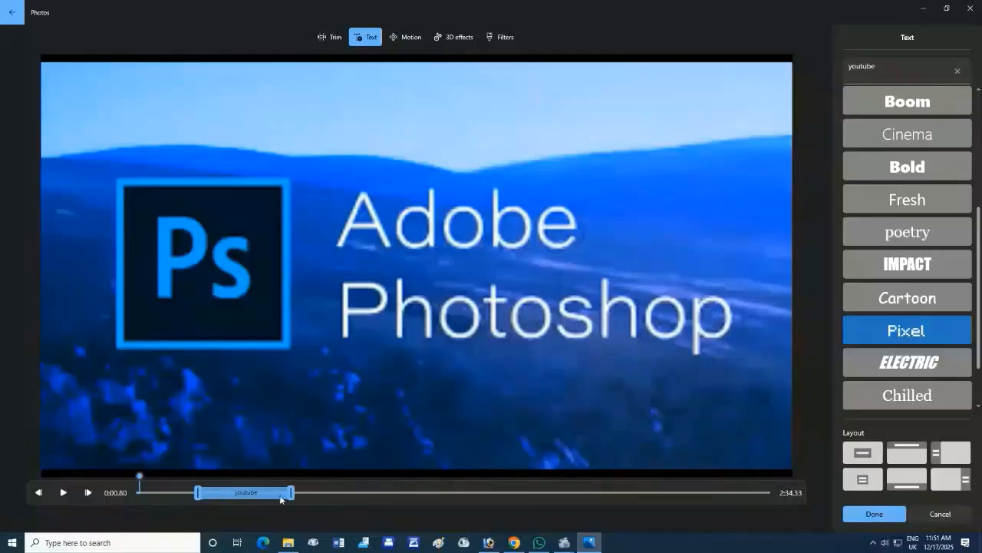
left_click_drag(292, 496, 362, 495)
left_click_drag(198, 495, 239, 495)
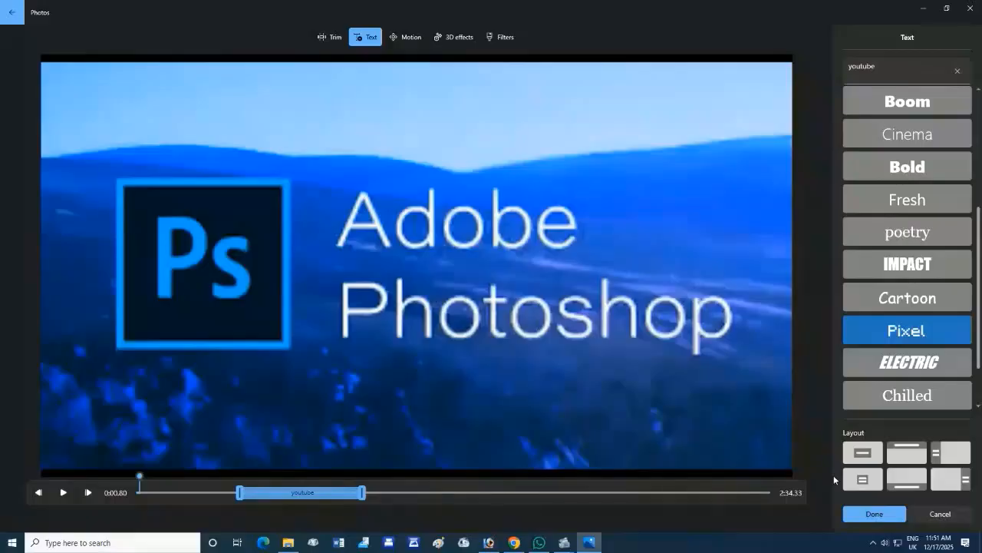
left_click(935, 512)
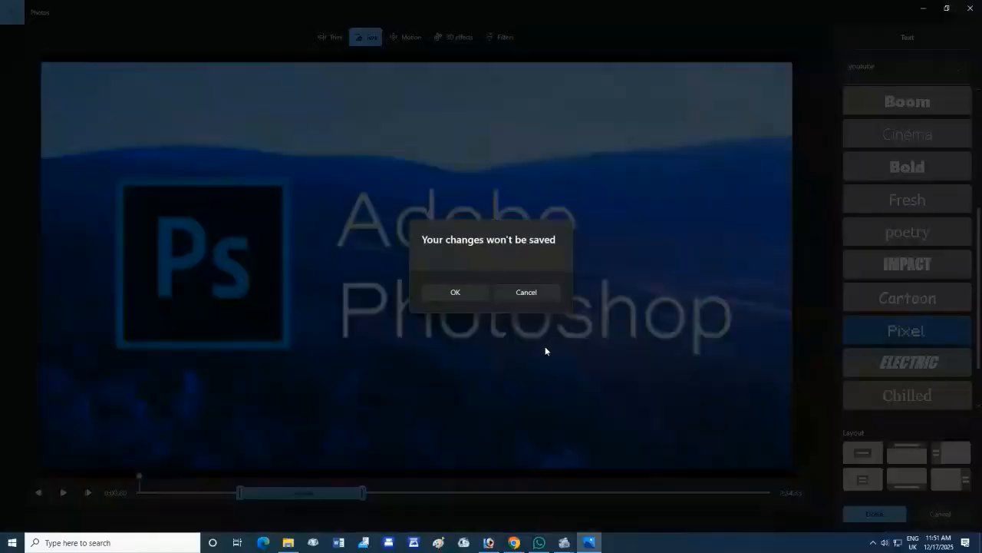
left_click(455, 293)
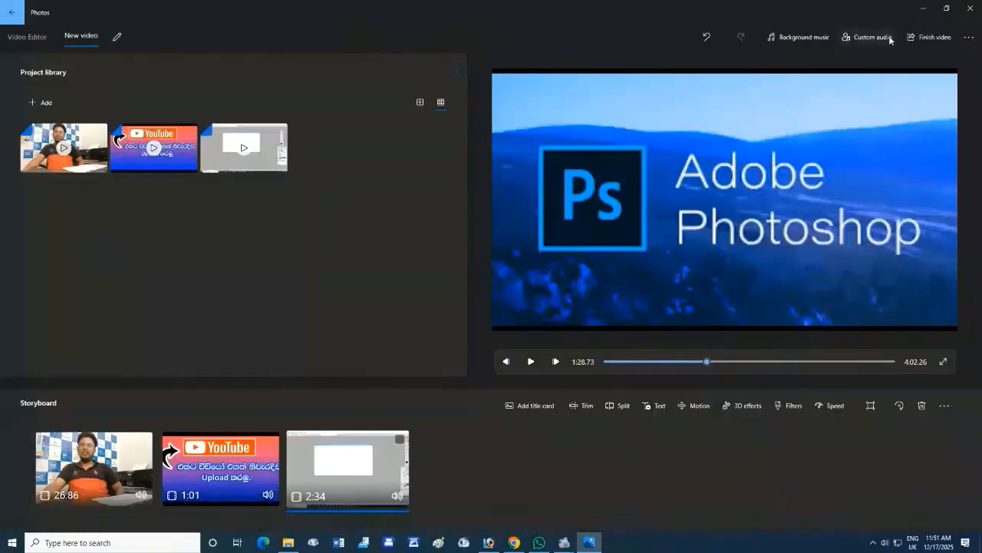
Start exporting the finished video at Medium 720p quality, and cancel when choosing the file name and save location
left_click(931, 39)
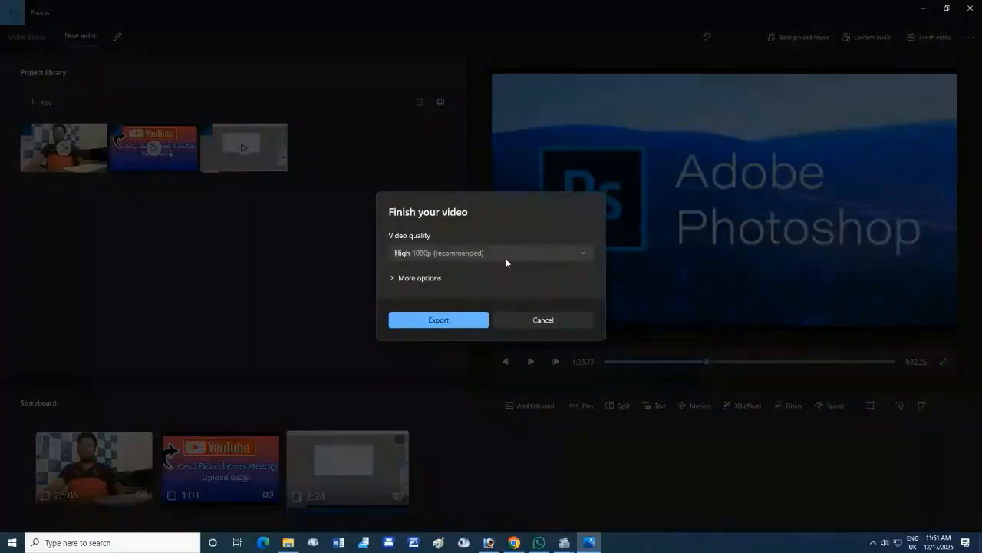
left_click(580, 252)
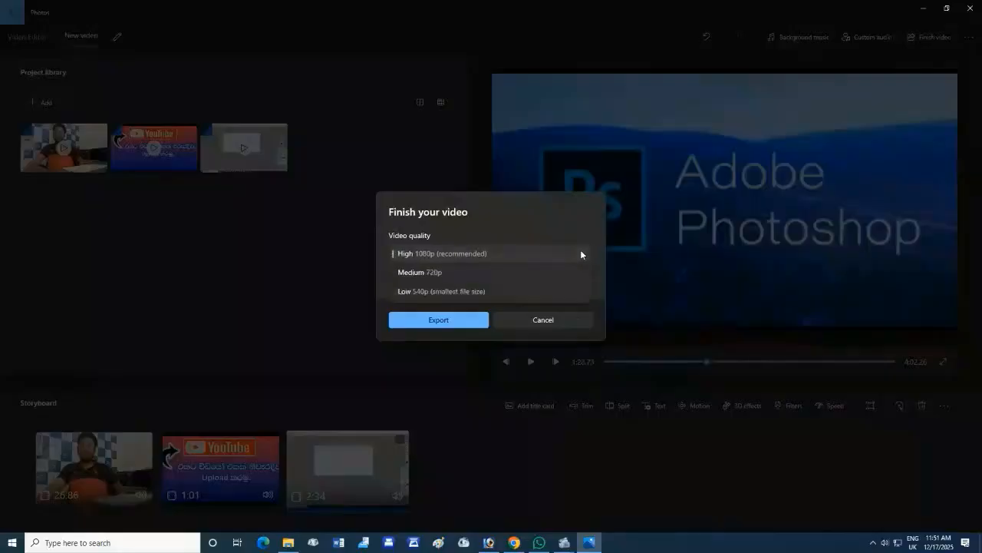
left_click(443, 273)
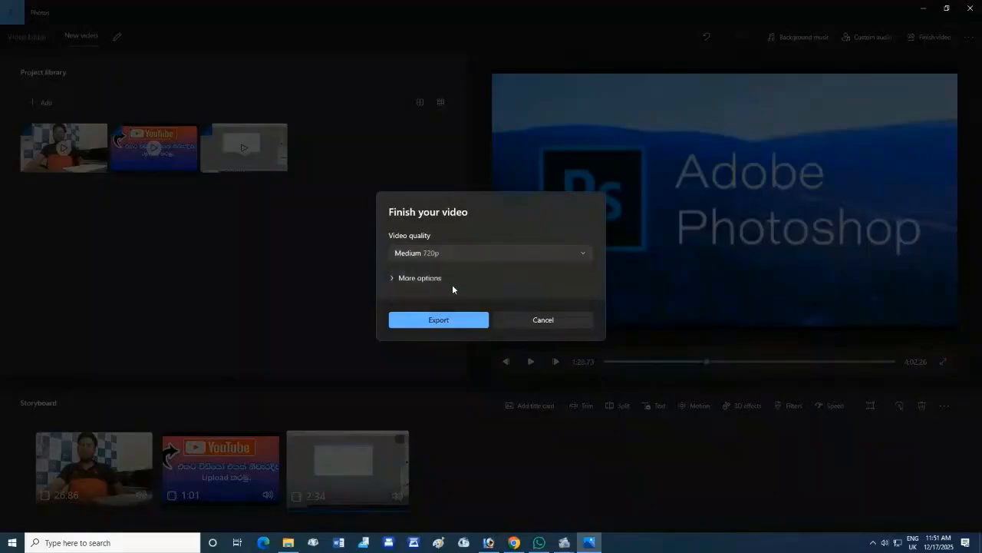
left_click(449, 321)
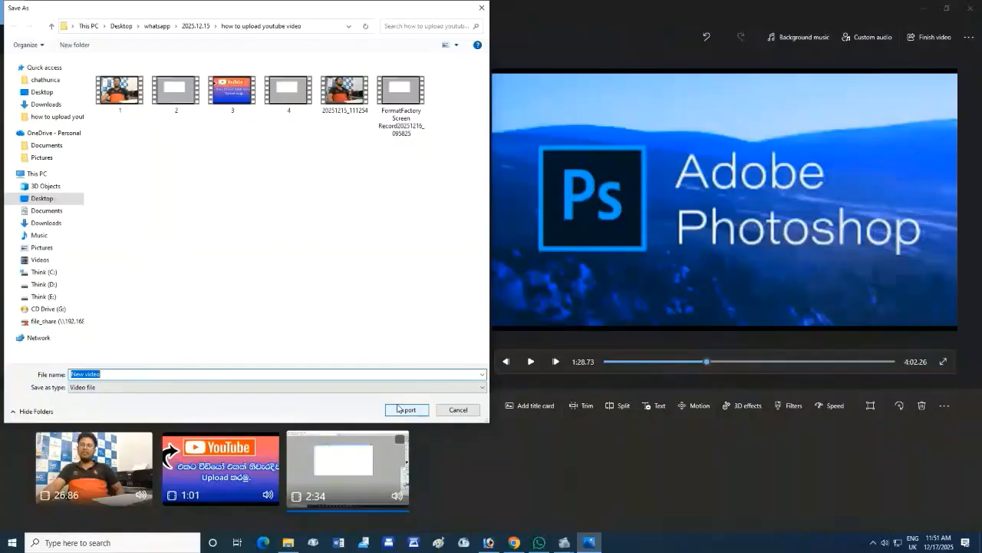
left_click(456, 411)
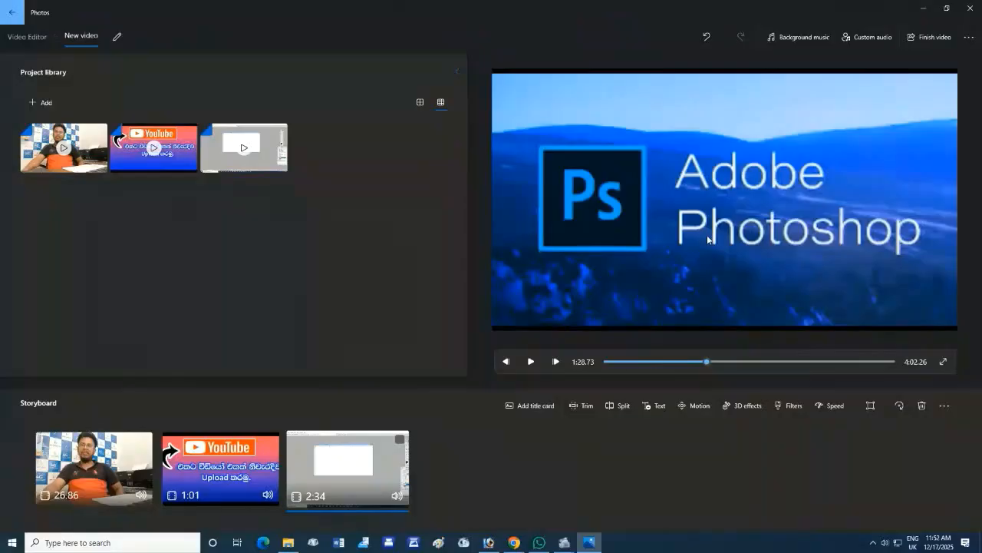
Close the video editor and switch to YouTube in Chrome
left_click(976, 9)
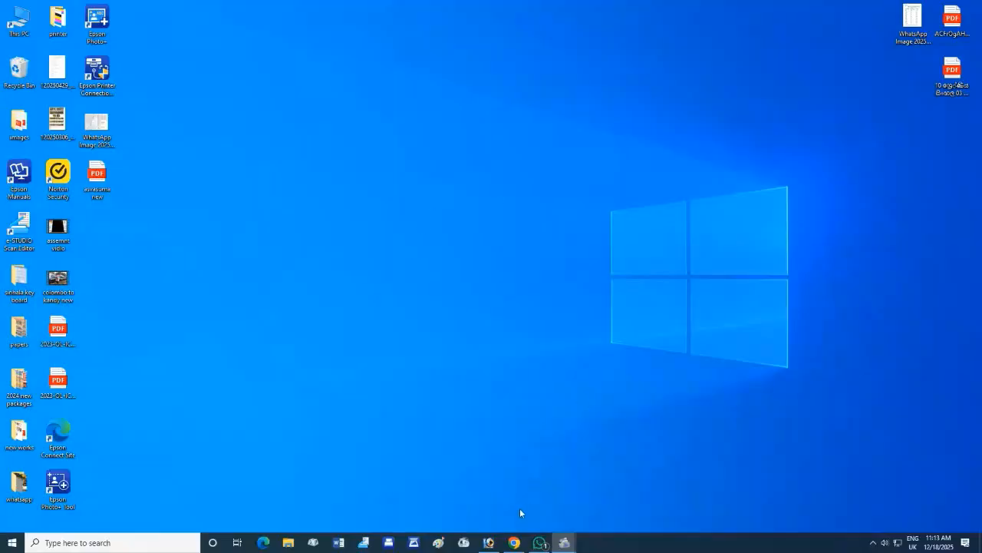
left_click(515, 542)
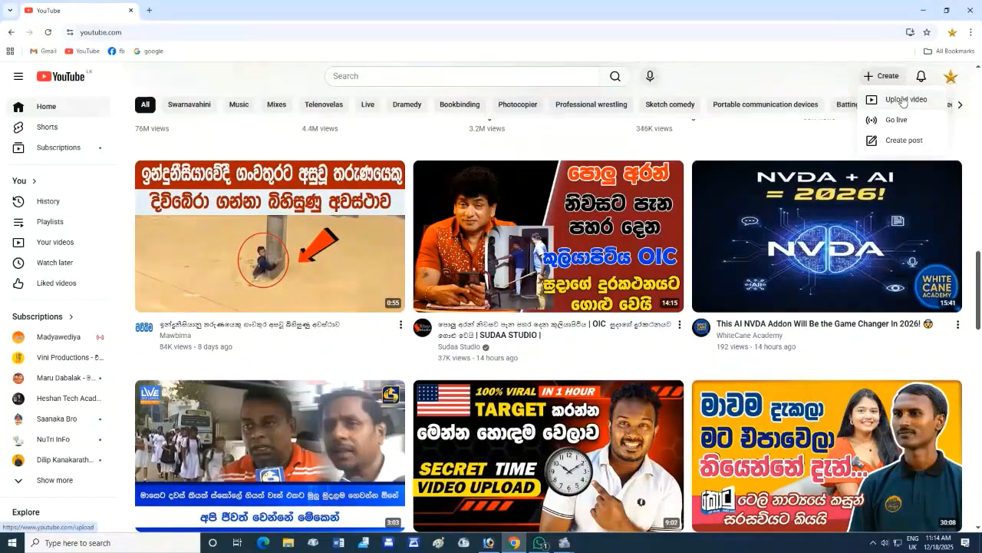
Start a new video upload and choose the video file 2 from the "how to upload youtube video" folder
left_click(903, 100)
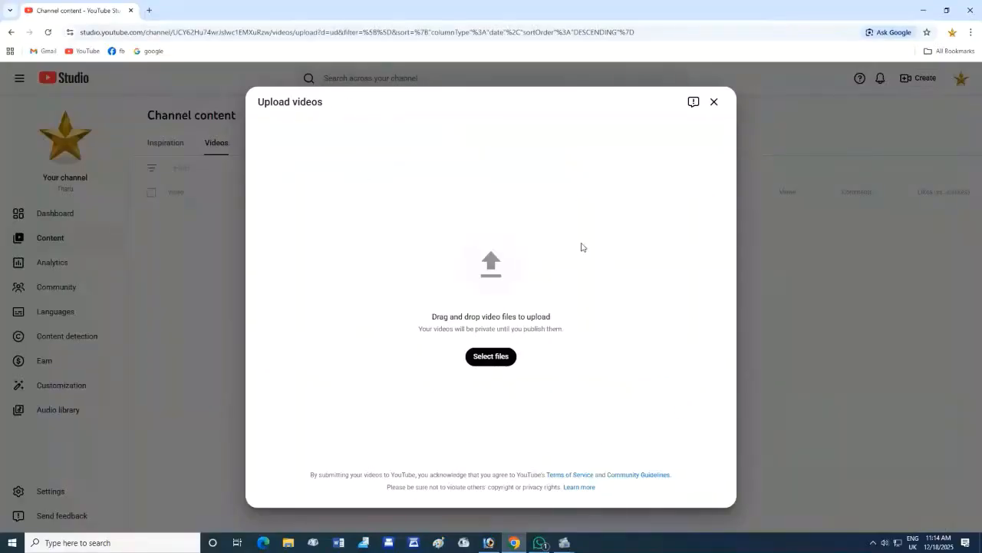
left_click(498, 363)
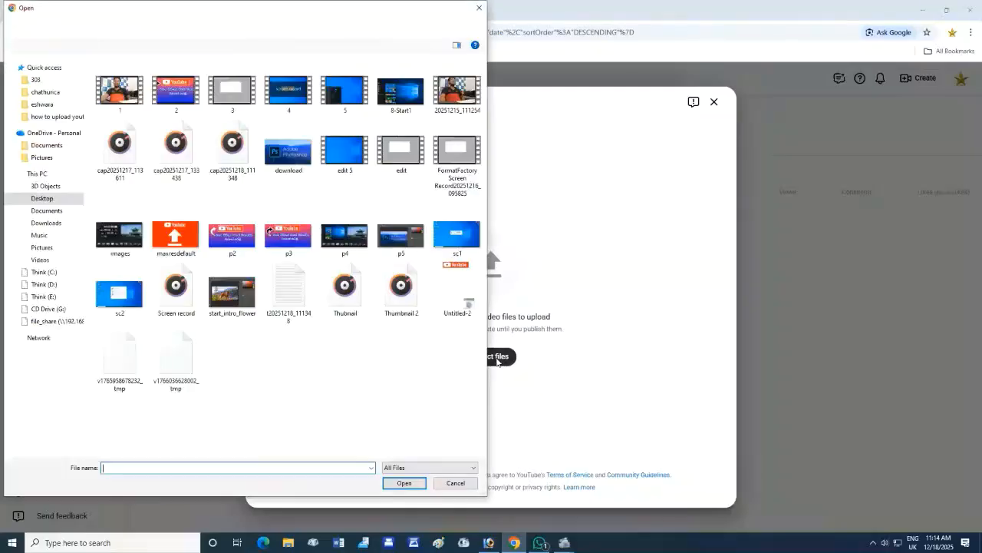
left_click(170, 92)
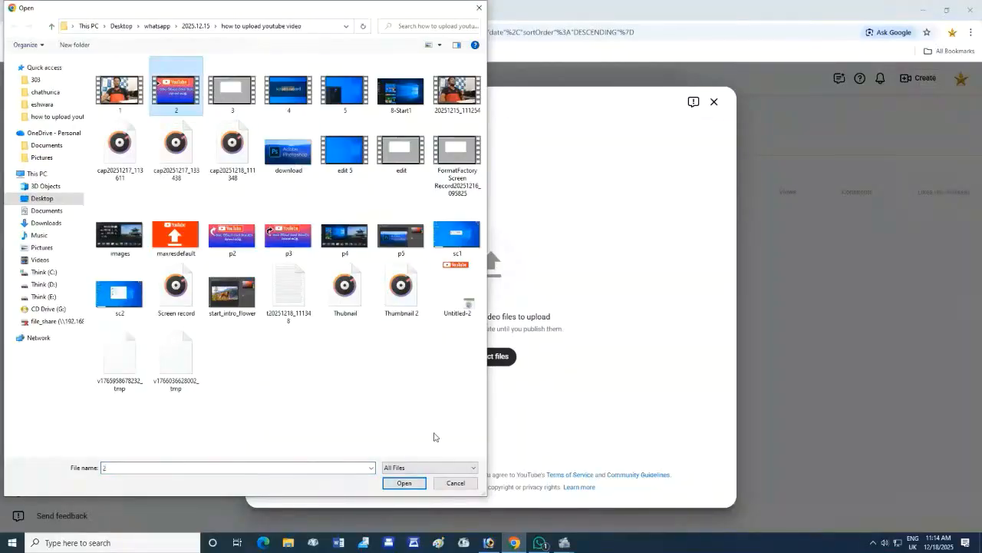
left_click(396, 482)
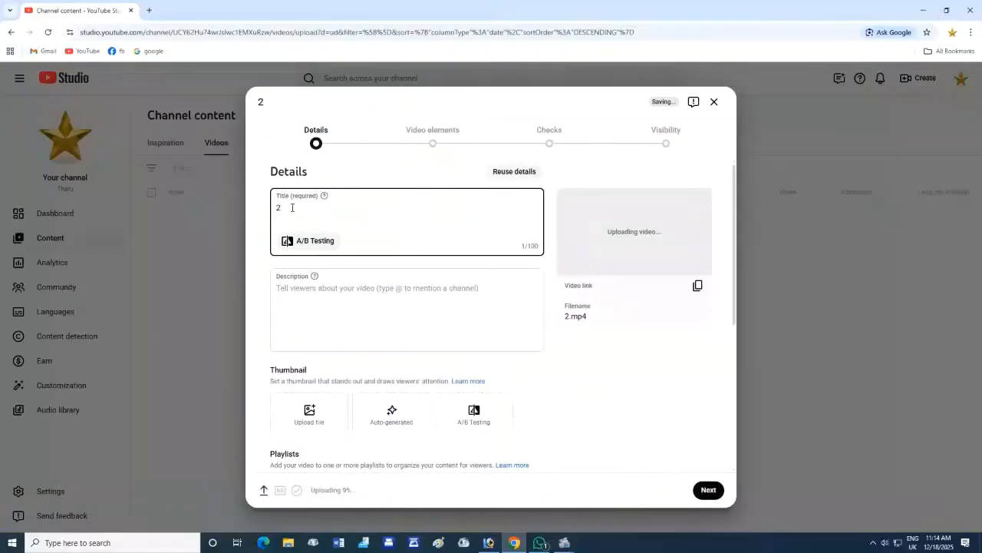
Replace the video title with "how to upload videos to youtube and how to make thumbnail and how to edit video"
key("BackSpace")
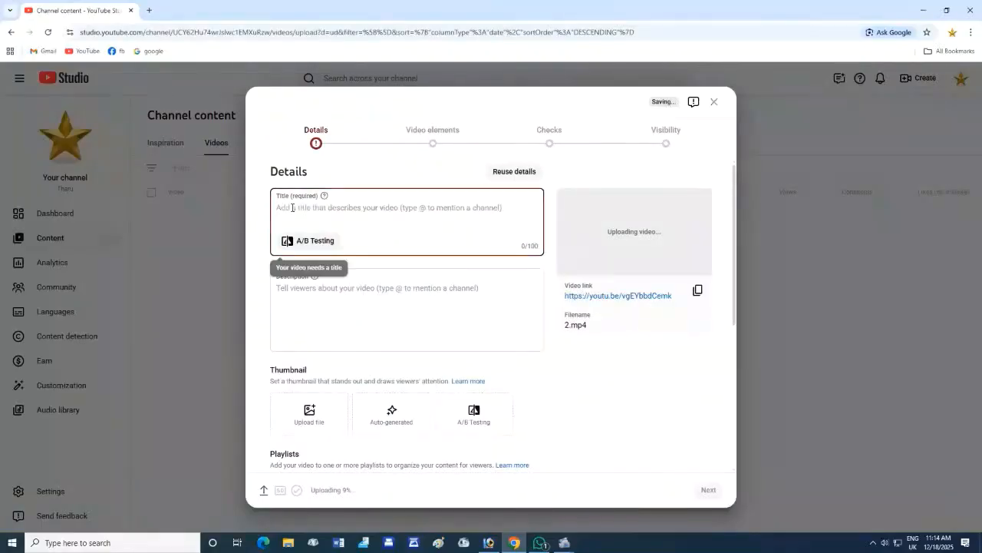
type("how")
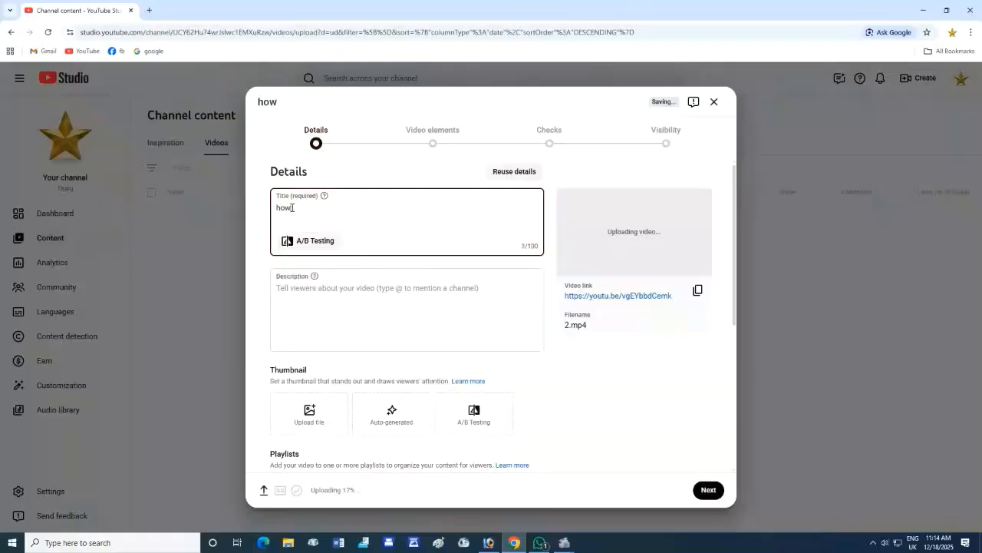
type(" to upload you")
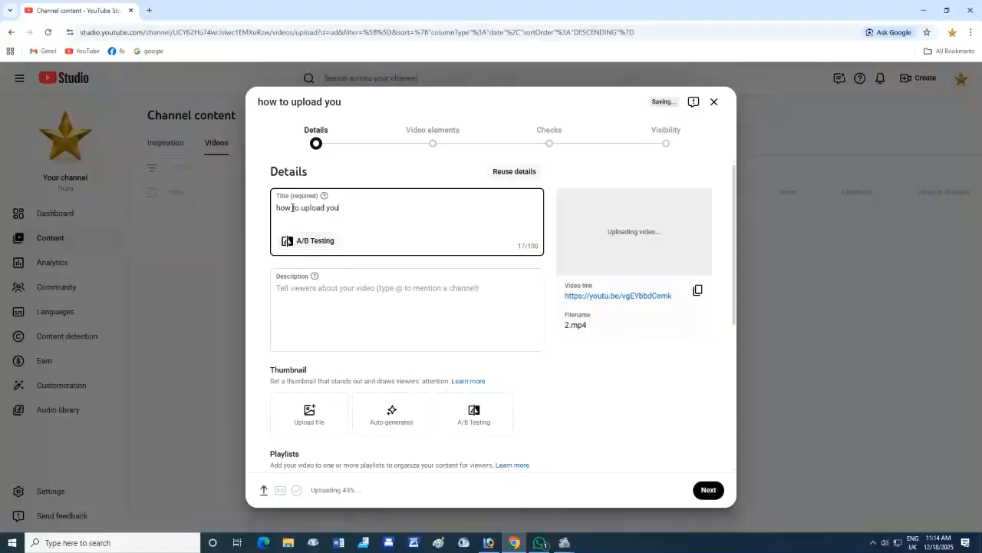
key("BackSpace")
key("BackSpace")
key("BackSpace")
type("video to youtube")
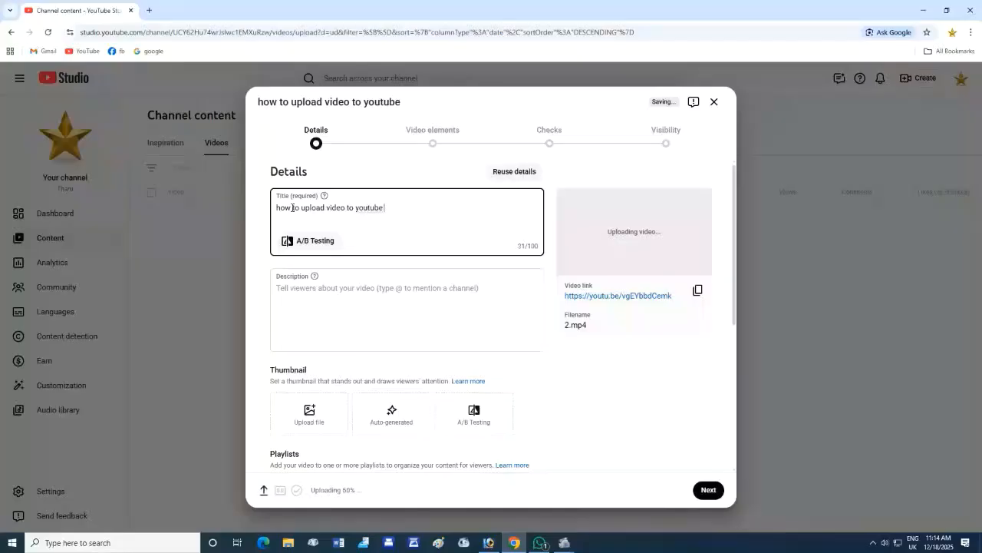
type(" and how to make ")
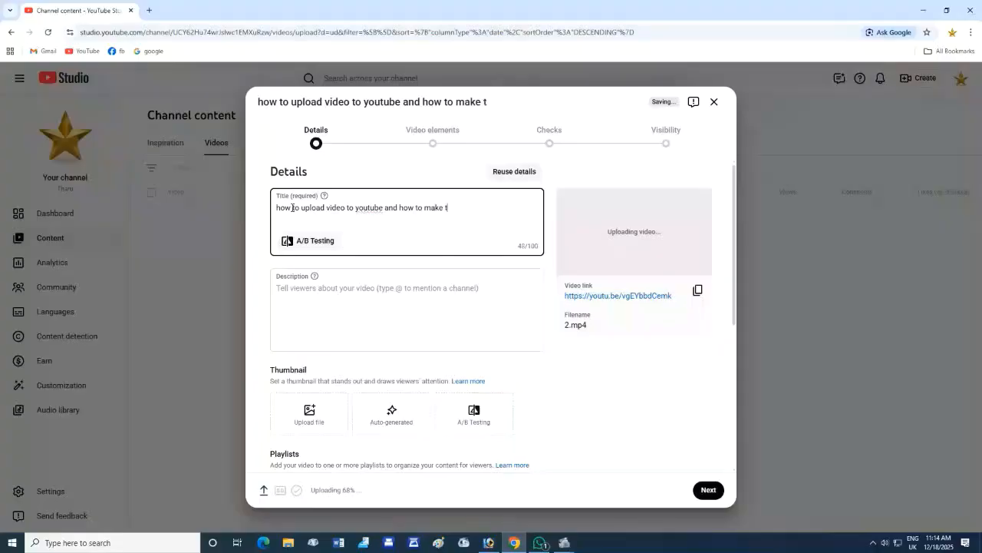
type("thumbnail and")
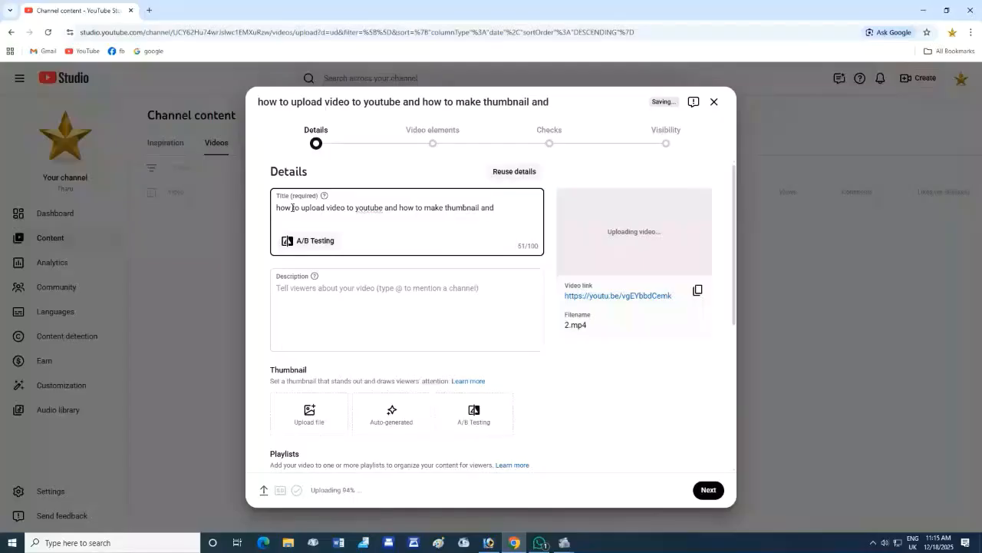
type(" how to edit")
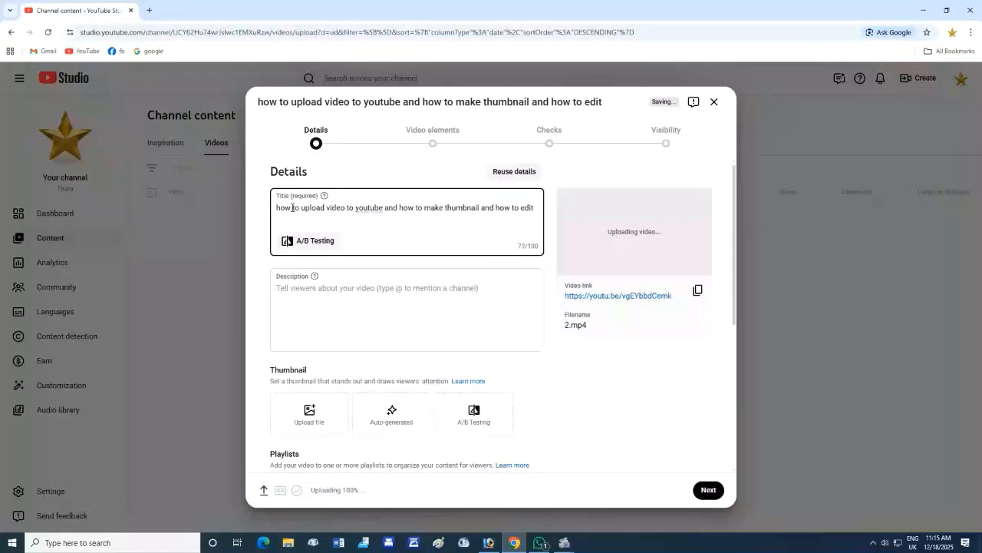
type(" video")
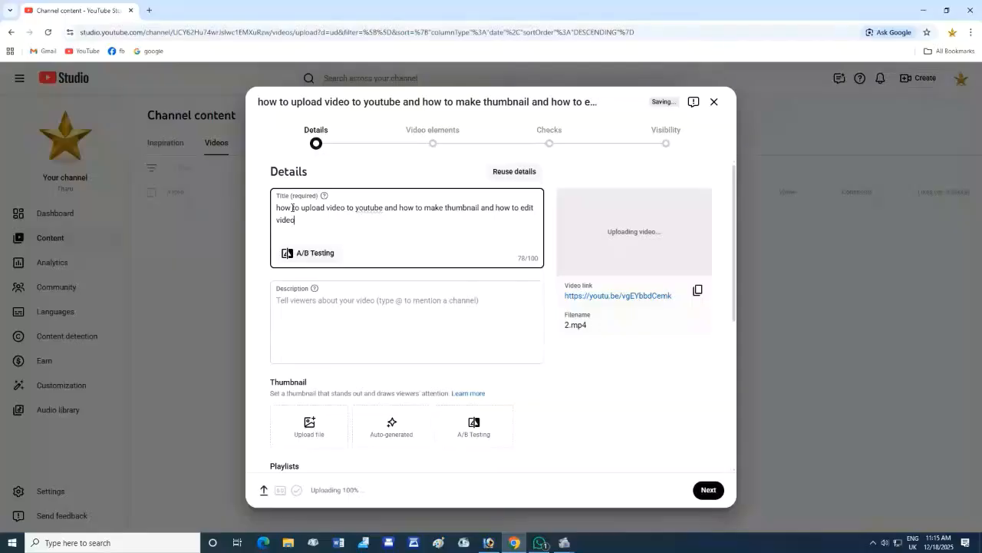
left_click(346, 207)
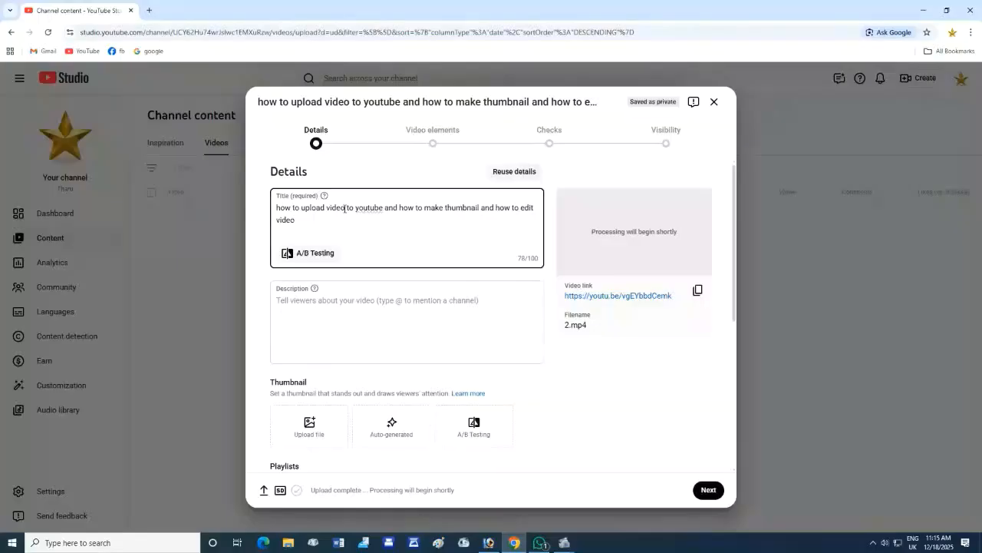
type("s")
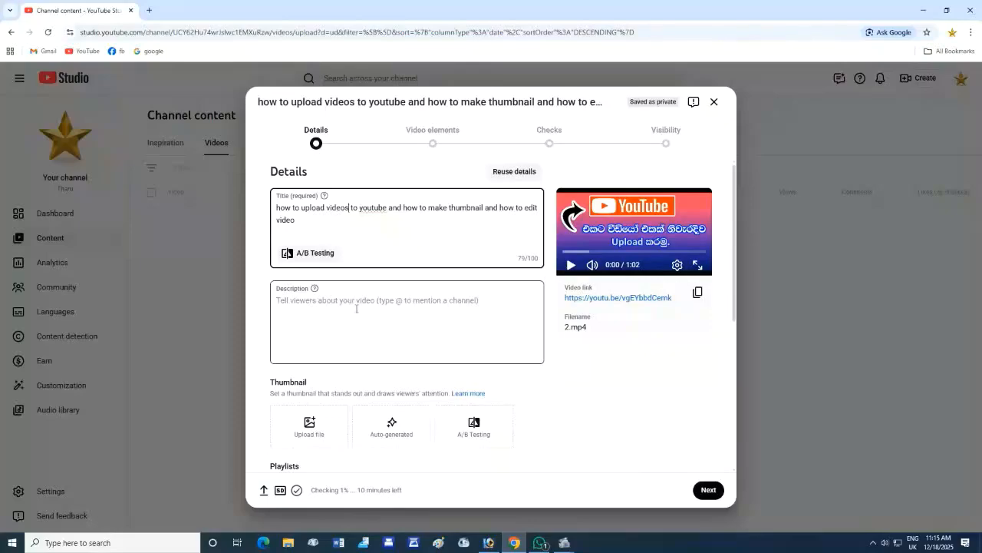
Copy the full video title into the description
triple_click(299, 221)
key("ctrl+c")
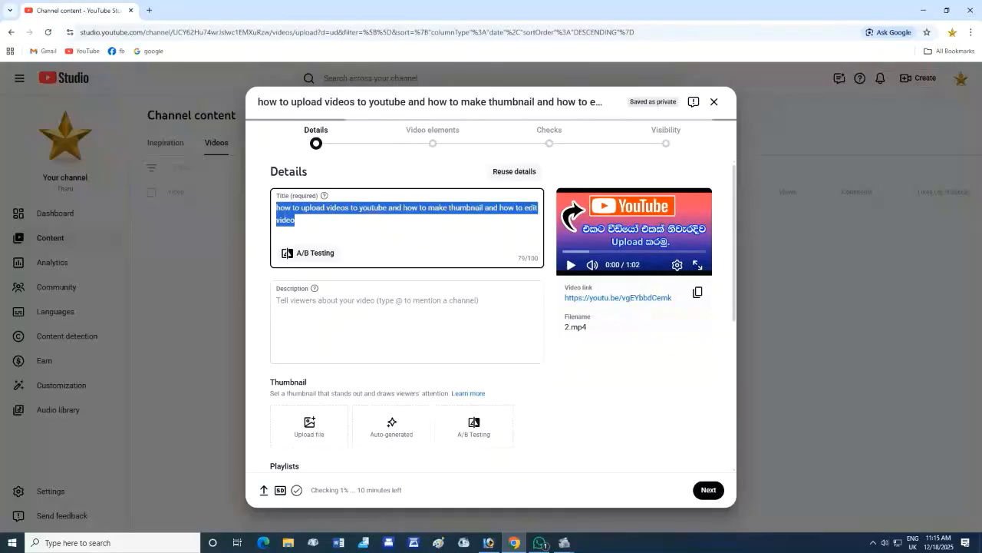
right_click(283, 218)
left_click(311, 268)
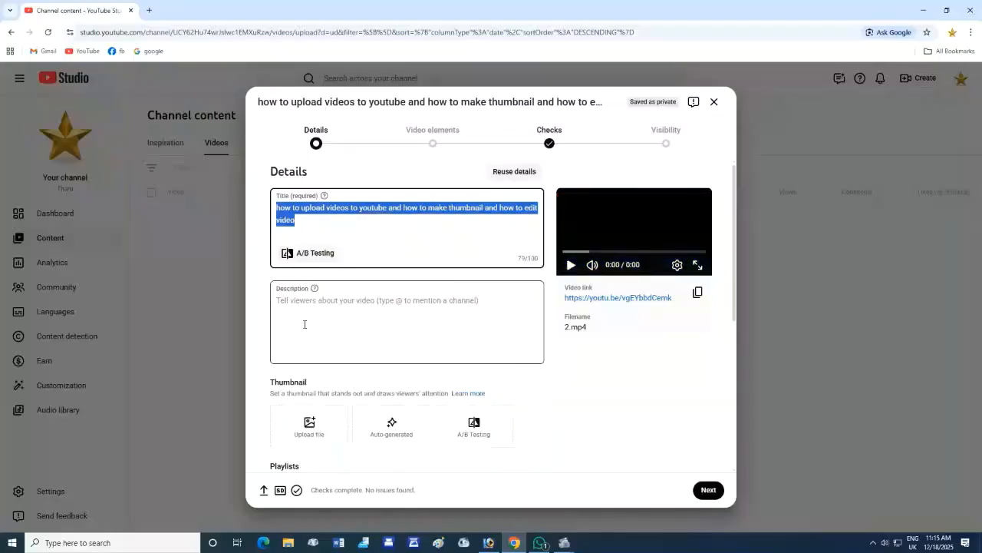
left_click(296, 314)
right_click(284, 308)
left_click(311, 409)
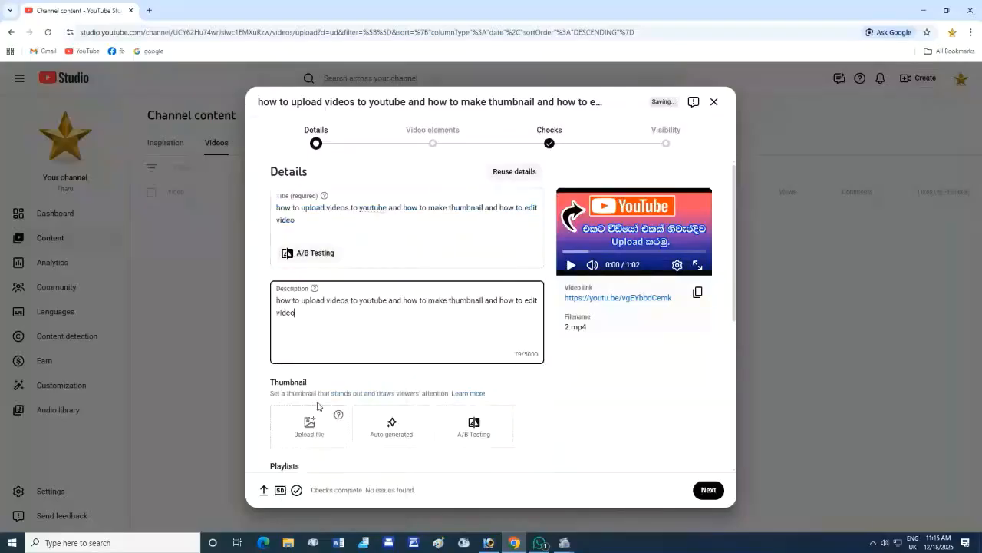
Upload the image p3 as the video's thumbnail
scroll(465, 313, "down", 2)
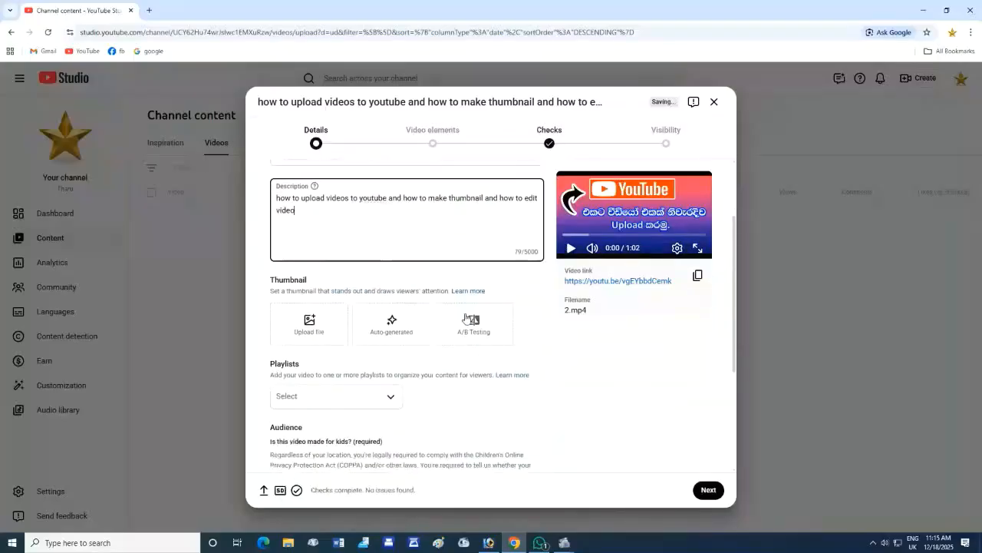
left_click(310, 325)
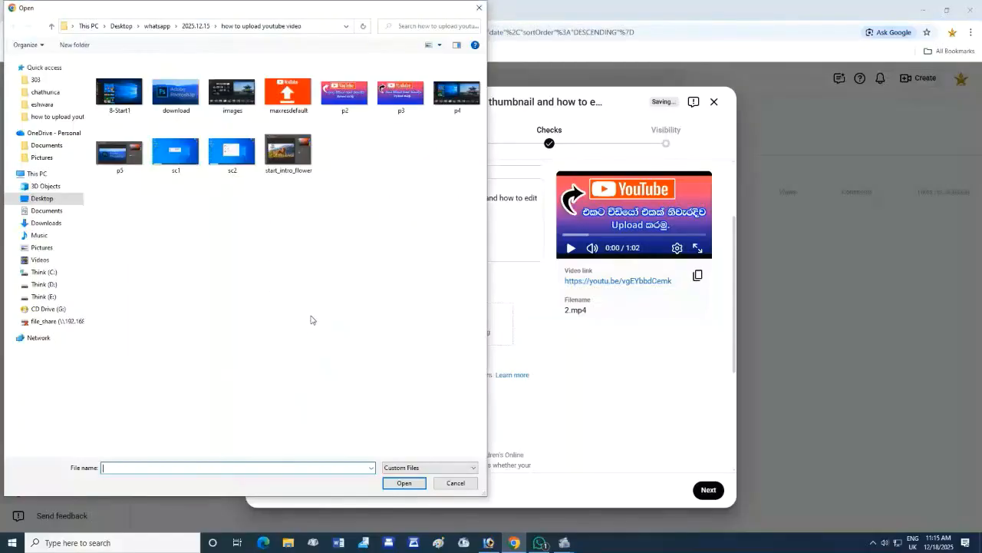
left_click(397, 98)
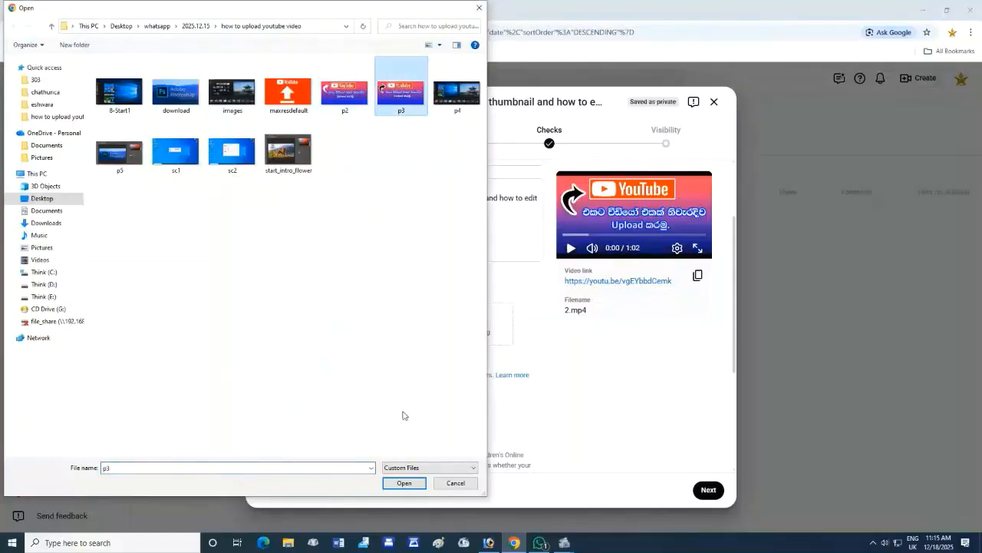
left_click(404, 483)
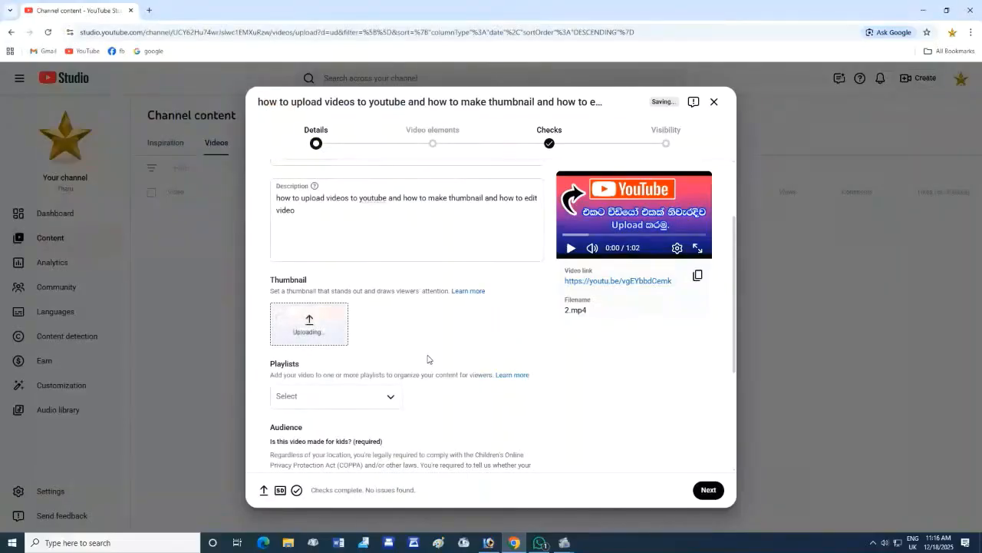
Open the playlist choices for the video
scroll(395, 366, "down", 1)
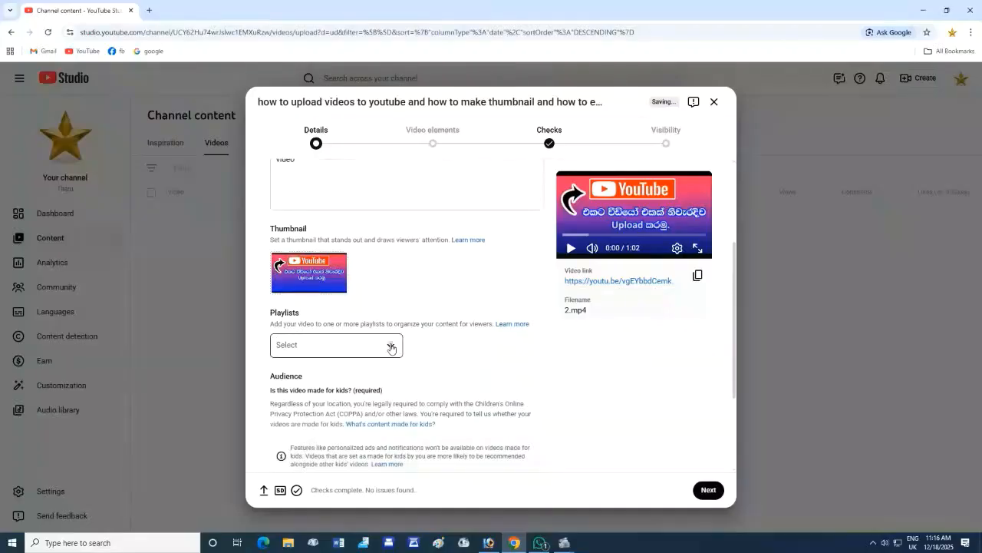
left_click(390, 346)
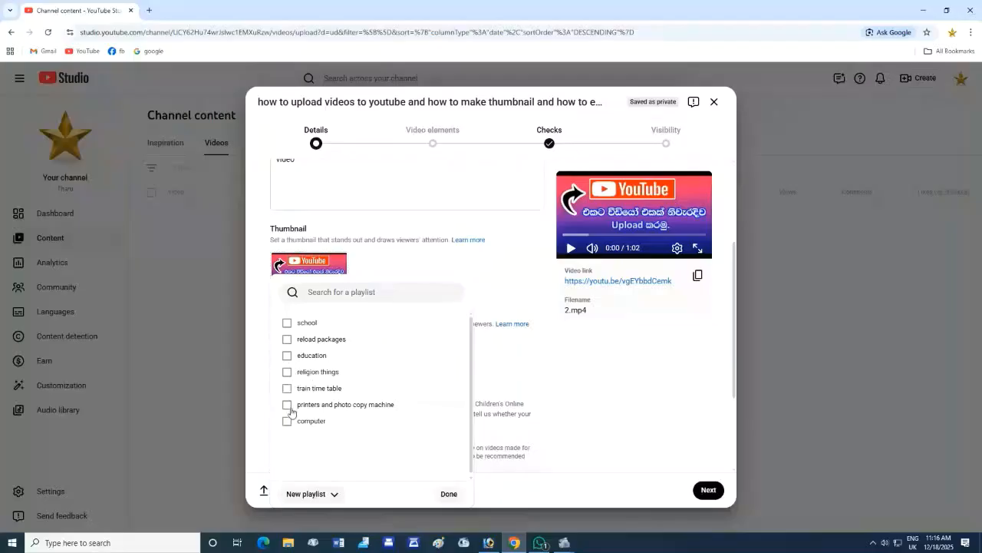
left_click(325, 500)
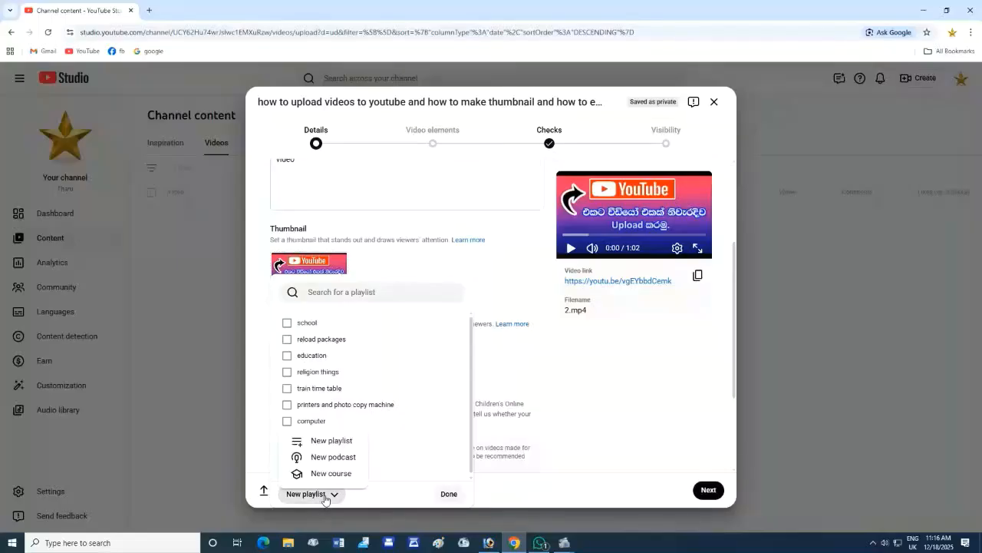
left_click(325, 442)
left_click(373, 223)
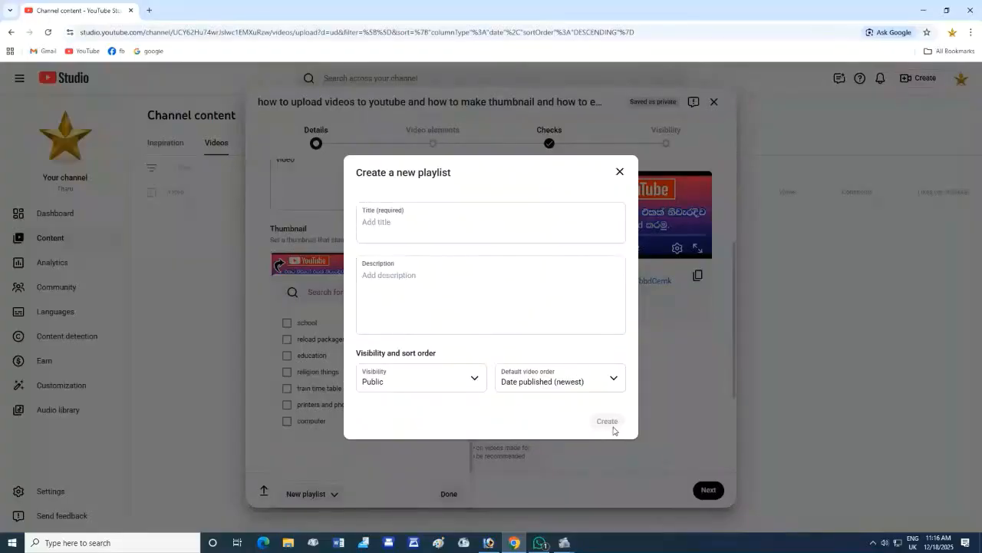
left_click(621, 173)
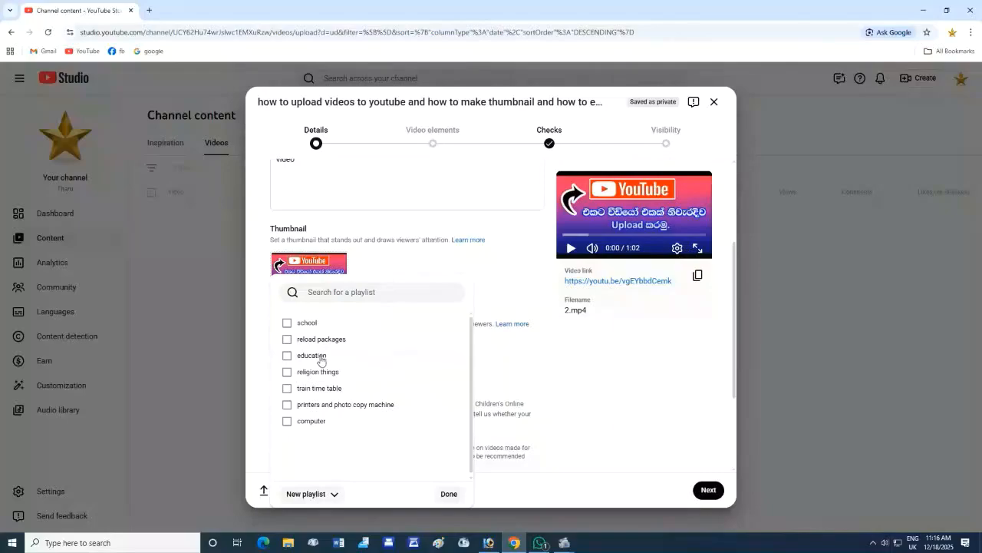
Add the video to the education playlist and mark it as not made for kids
left_click(287, 356)
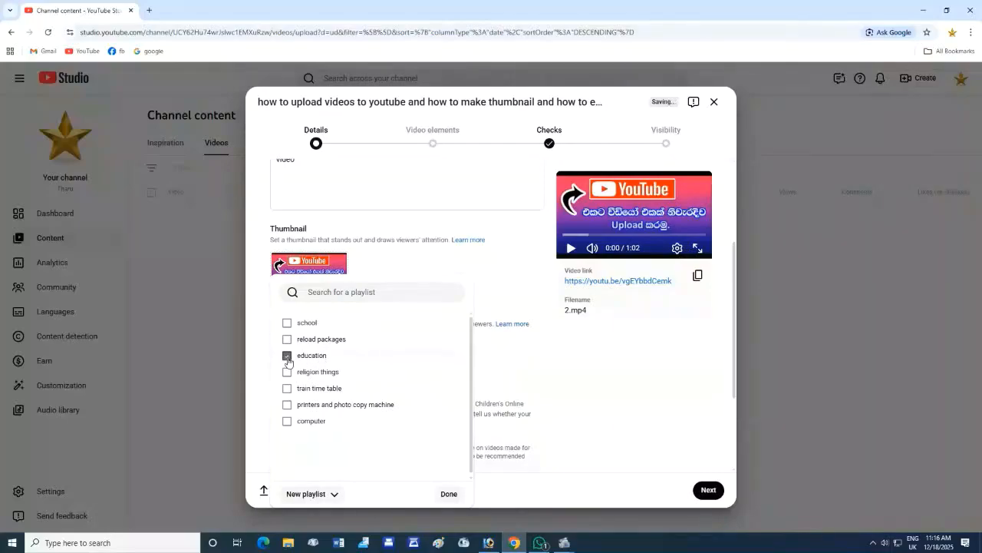
left_click(448, 496)
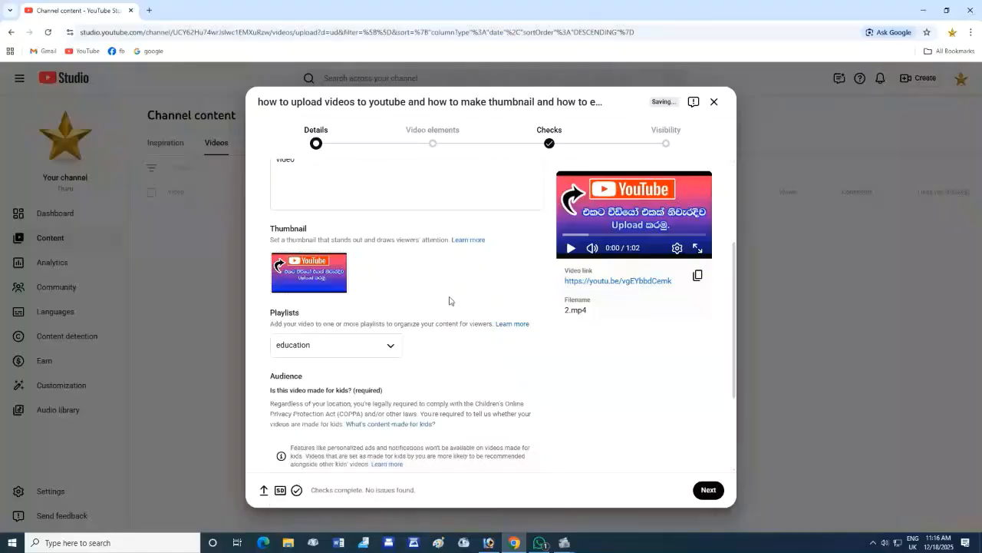
scroll(449, 301, "down", 3)
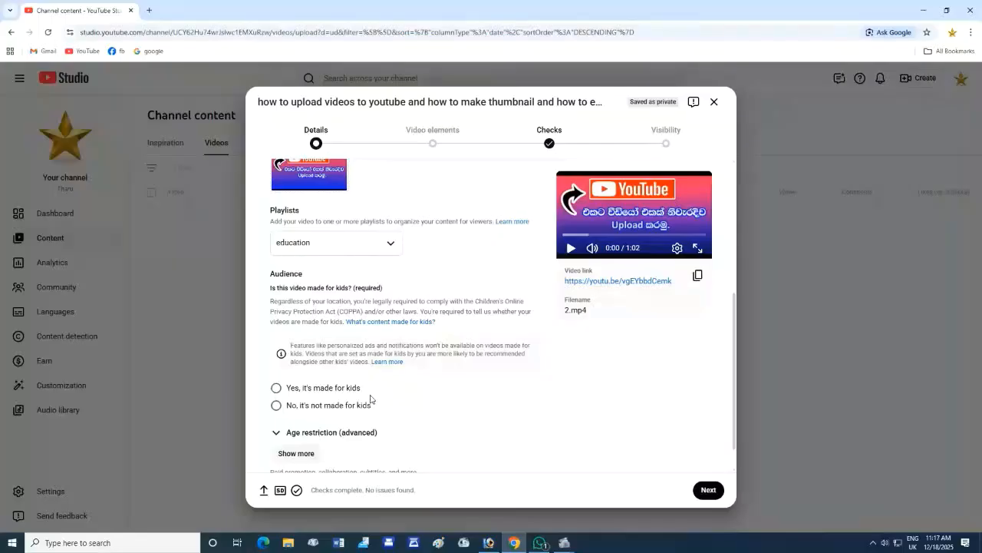
left_click(277, 405)
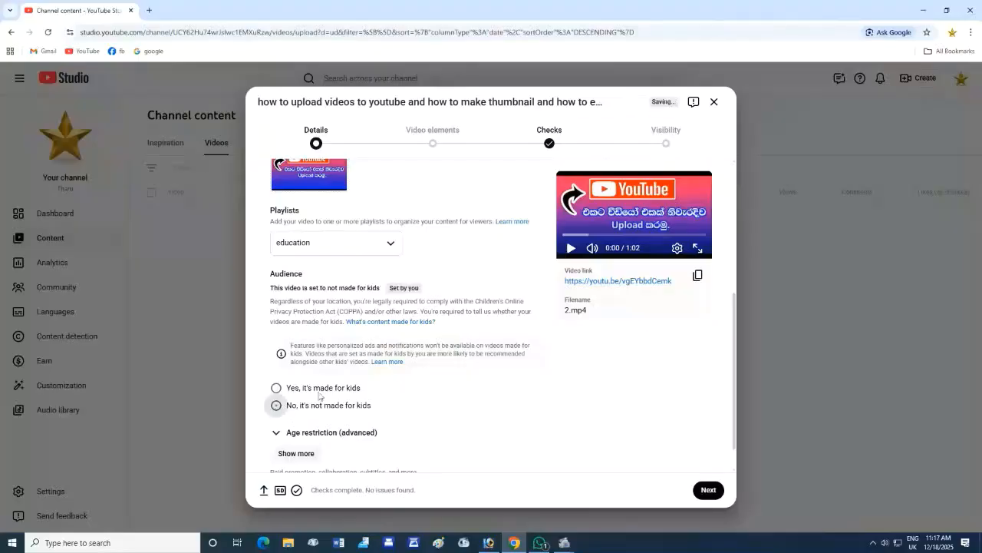
Expand the additional video details and answer No to the altered content question
scroll(431, 352, "down", 1)
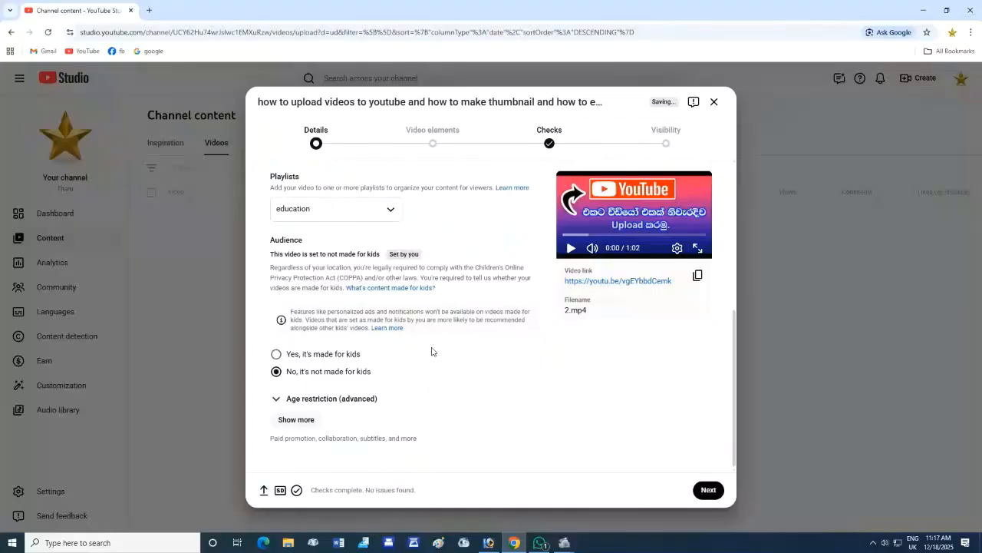
left_click(301, 425)
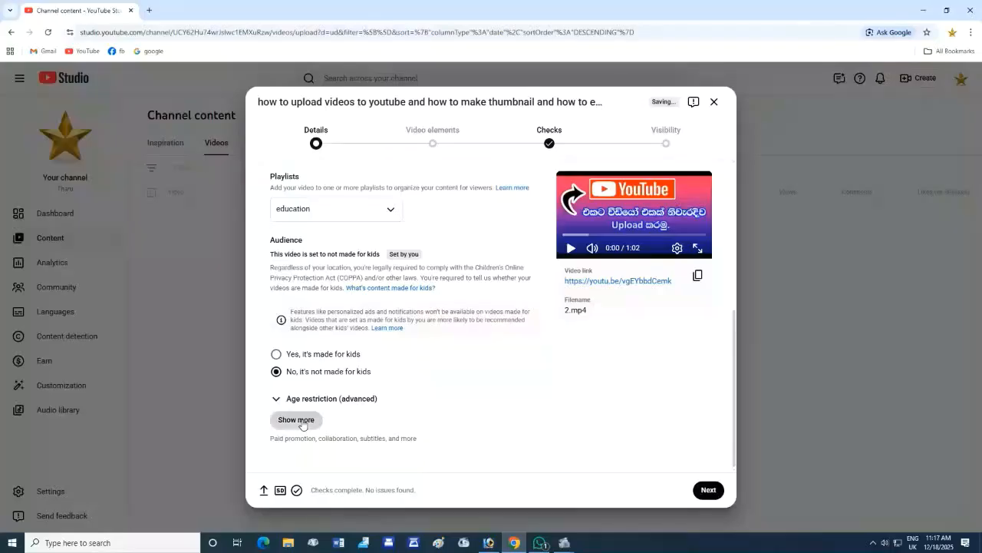
scroll(487, 316, "down", 3)
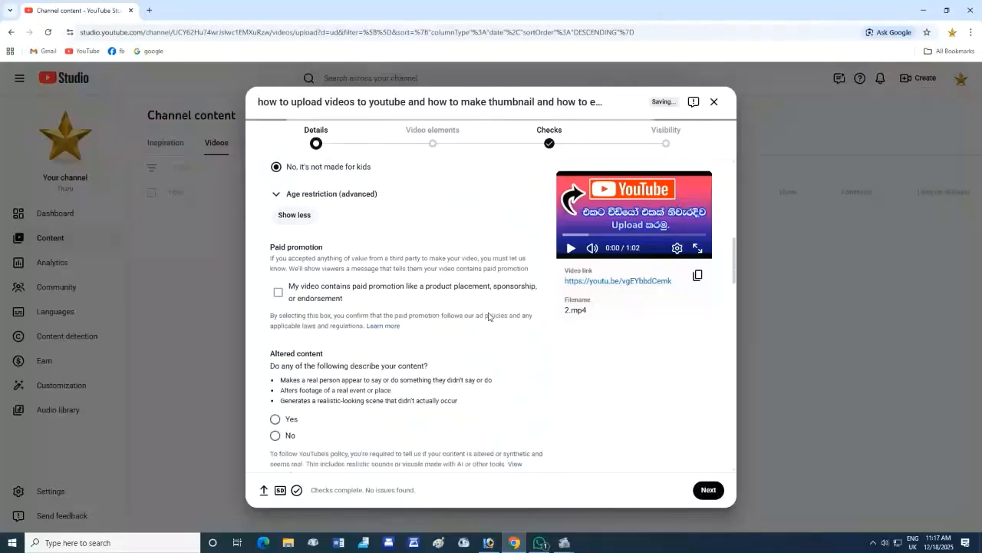
scroll(488, 313, "down", 1)
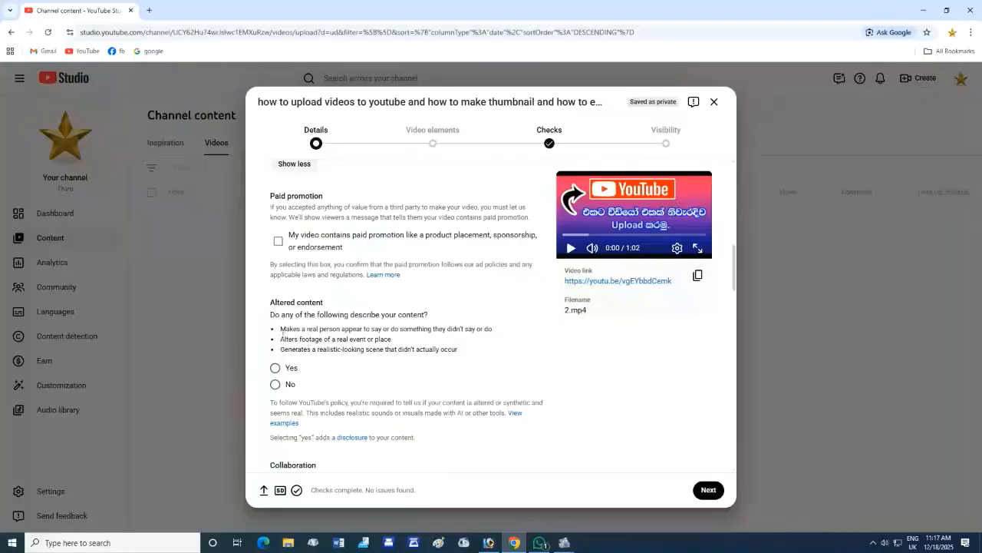
left_click(275, 384)
scroll(371, 251, "down", 2)
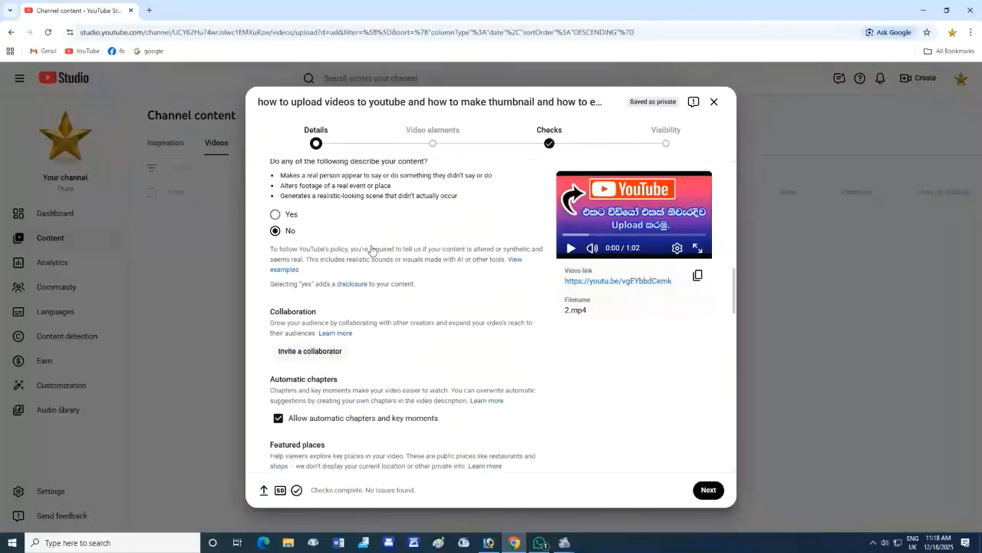
Search Google for rapid tag in a new browser tab and open the Rapidtags YouTube tag generator
scroll(372, 251, "down", 4)
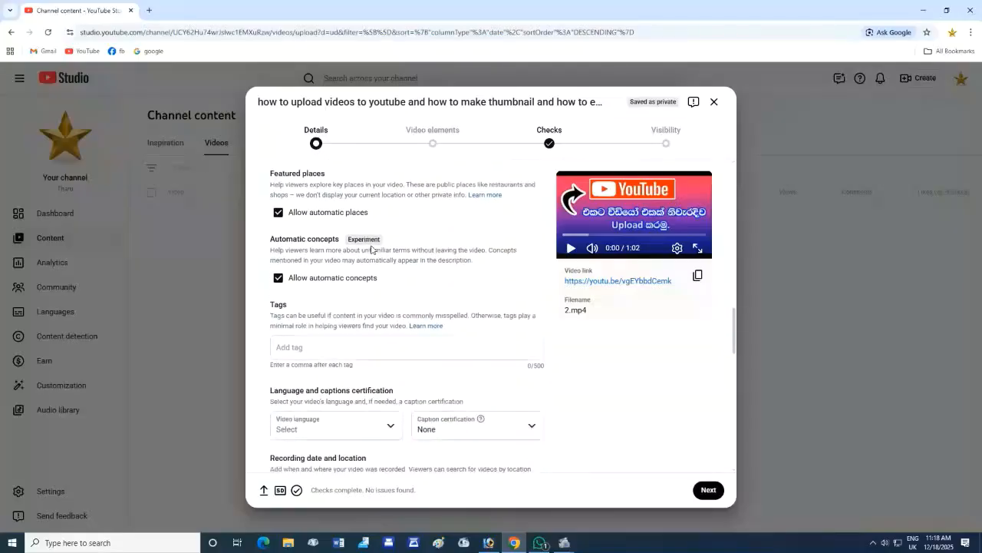
scroll(372, 250, "down", 1)
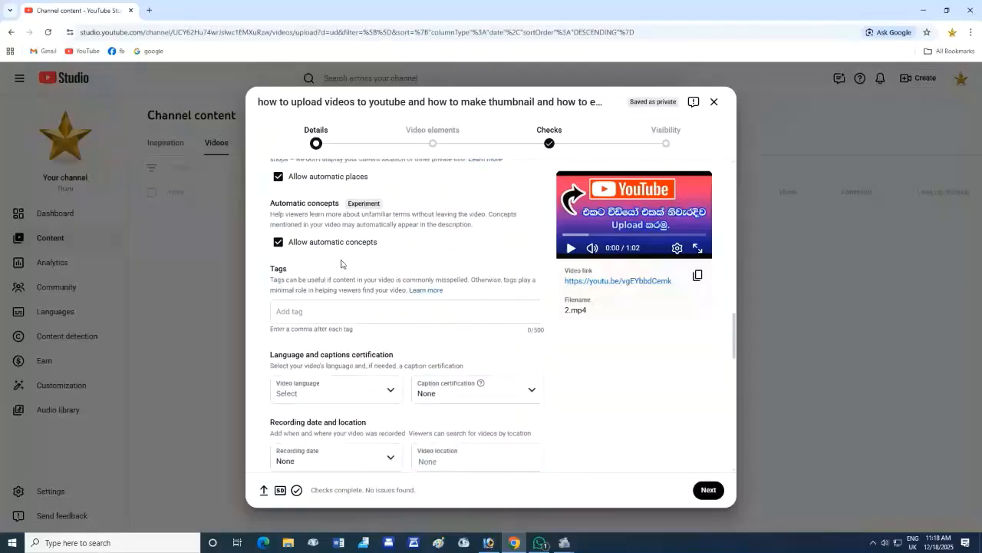
left_click(288, 312)
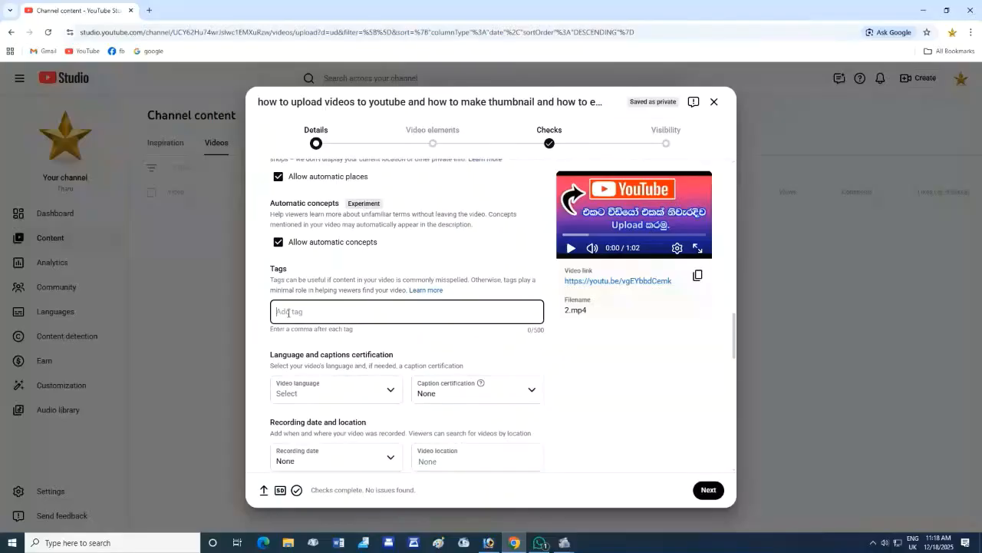
left_click(971, 33)
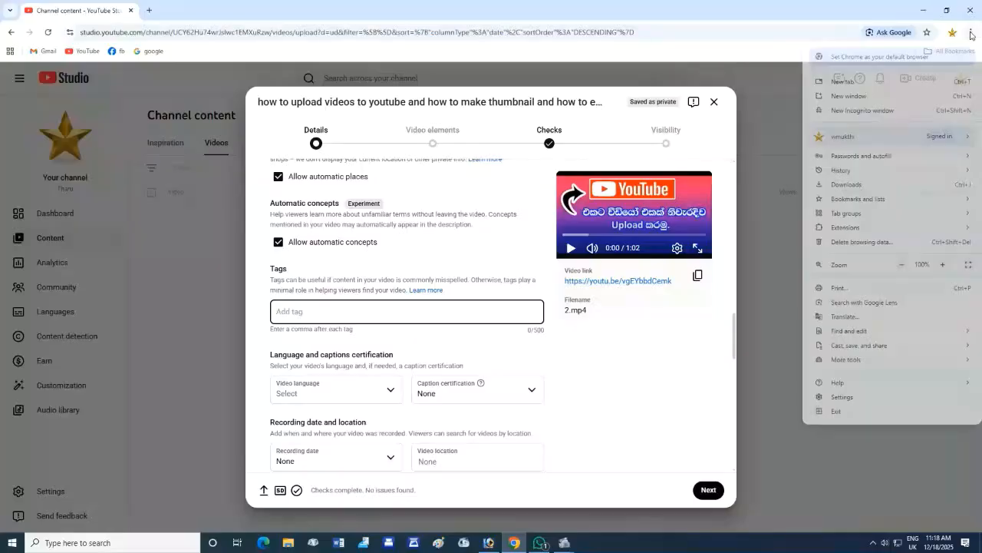
left_click(869, 83)
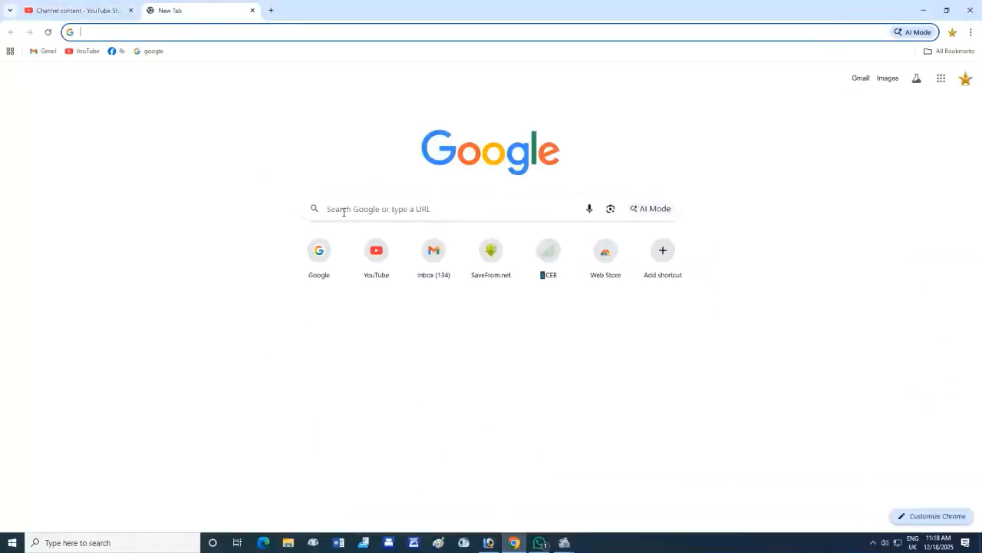
left_click(343, 212)
left_click(351, 275)
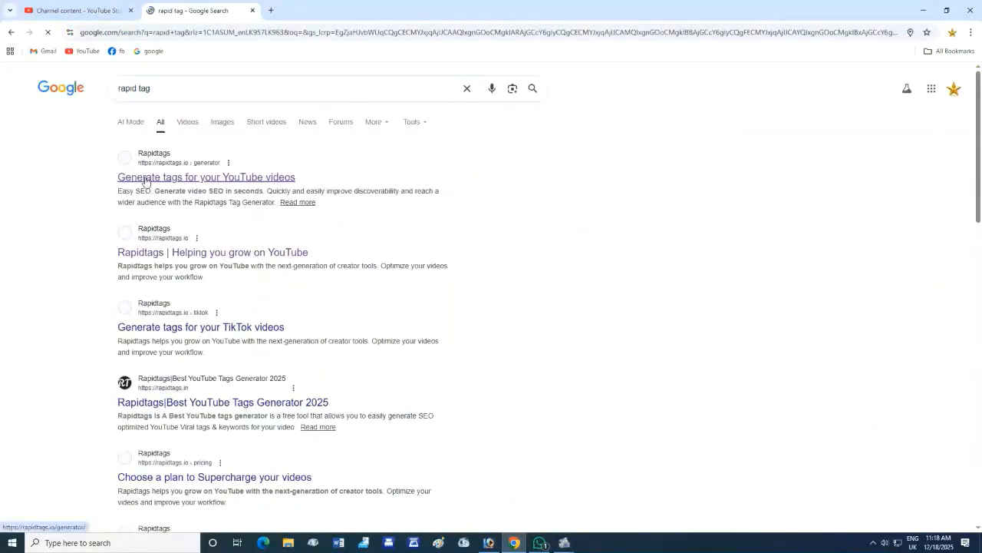
left_click(184, 177)
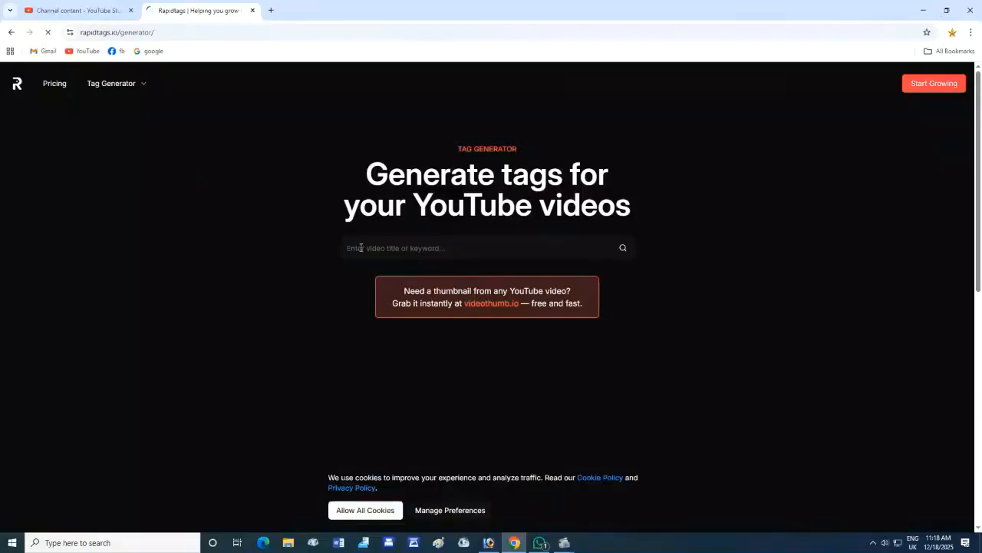
Generate tags in Rapidtags for the title "how to upload video to youtube sinhla"
left_click(361, 248)
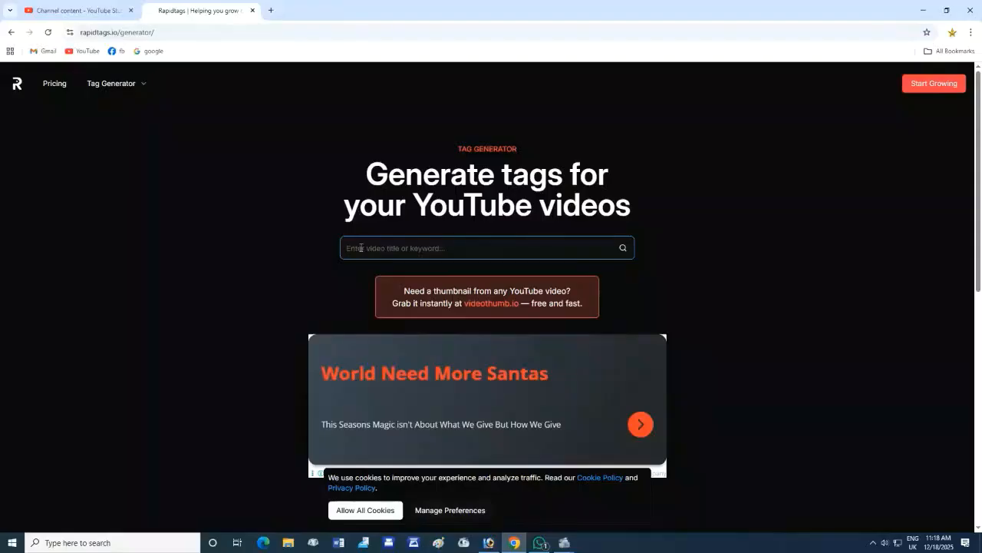
type("how to")
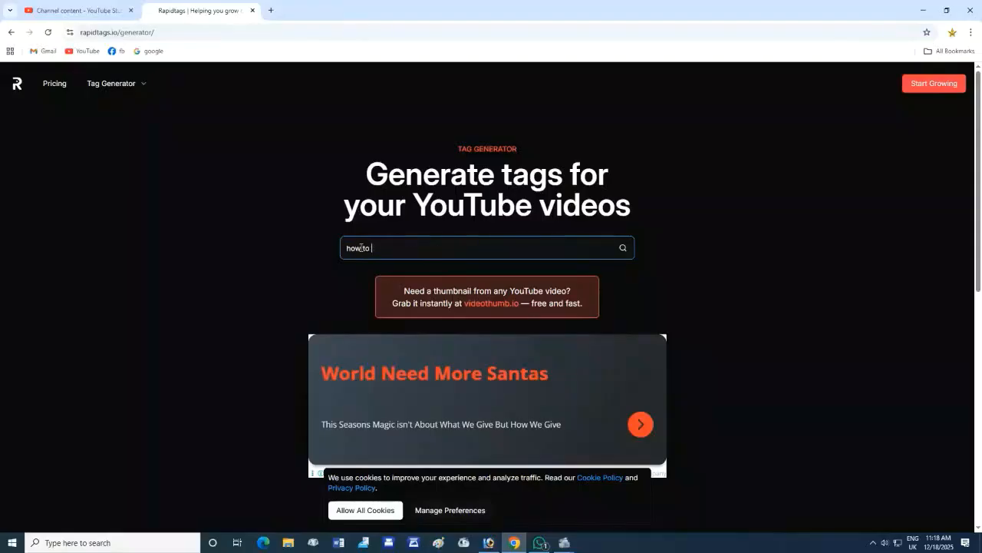
type(" uplo")
key("BackSpace")
type("ad video to youtube sinh")
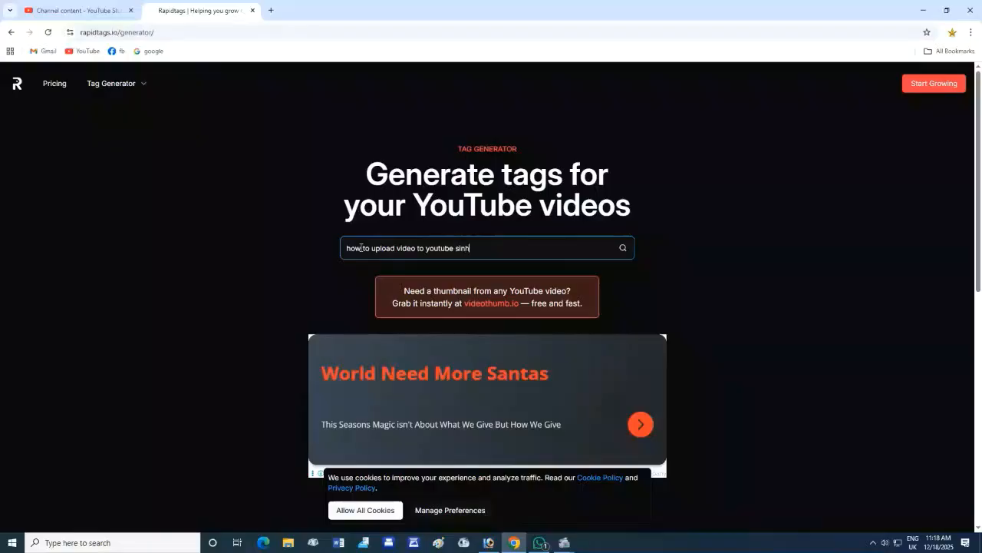
type("la")
left_click(622, 248)
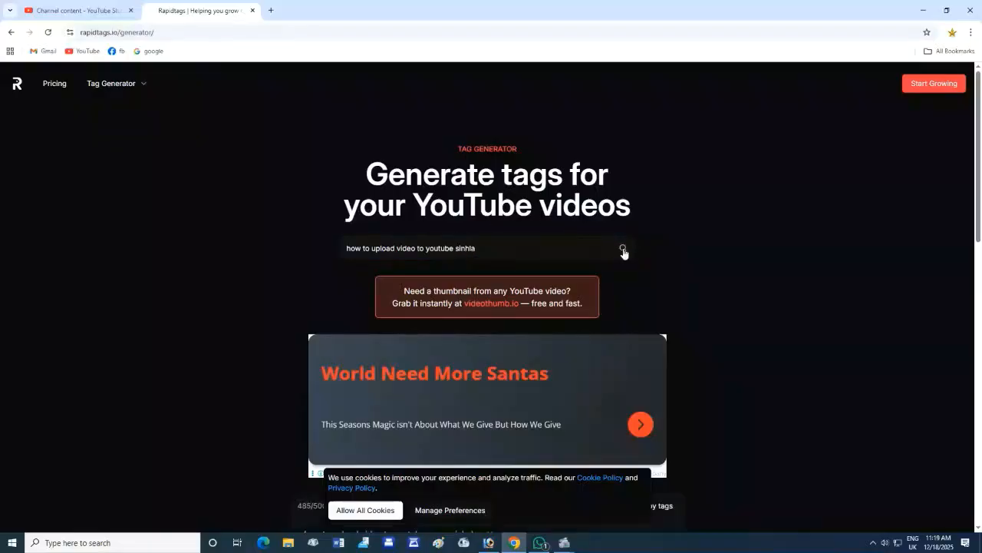
Copy the generated tags into the video's Tags field and remove the tag "how to upload video to youtube on pc sinhala"
scroll(681, 222, "down", 3)
scroll(681, 224, "down", 1)
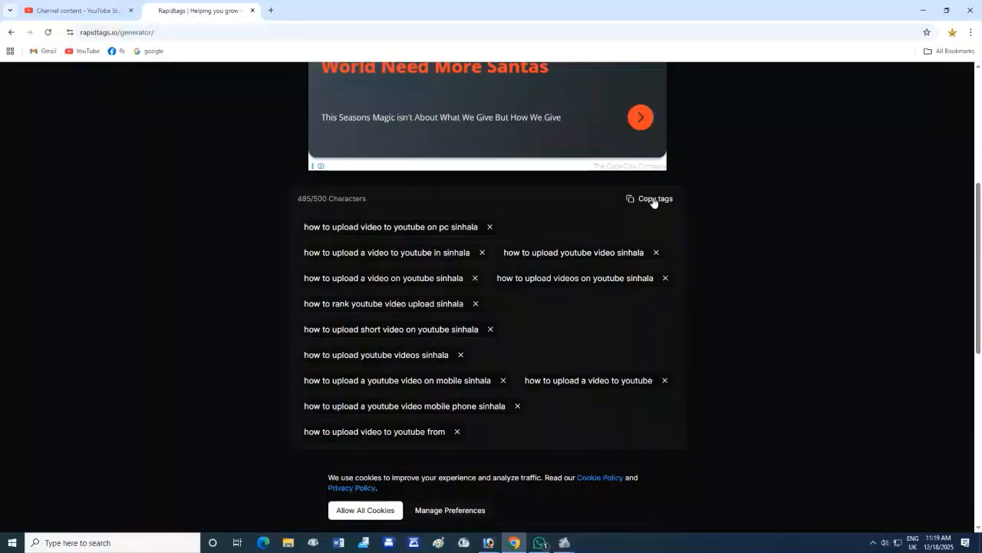
left_click(653, 200)
left_click(54, 11)
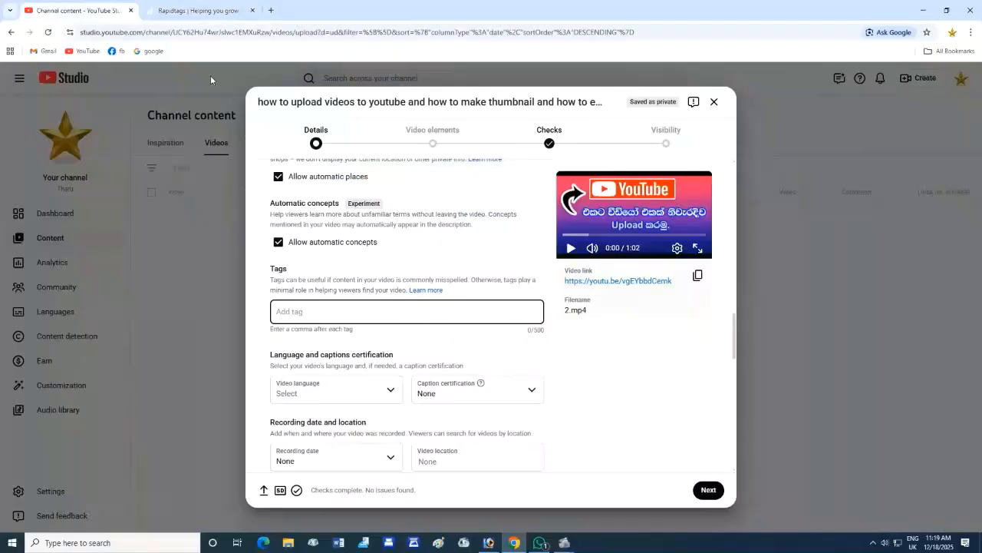
right_click(290, 312)
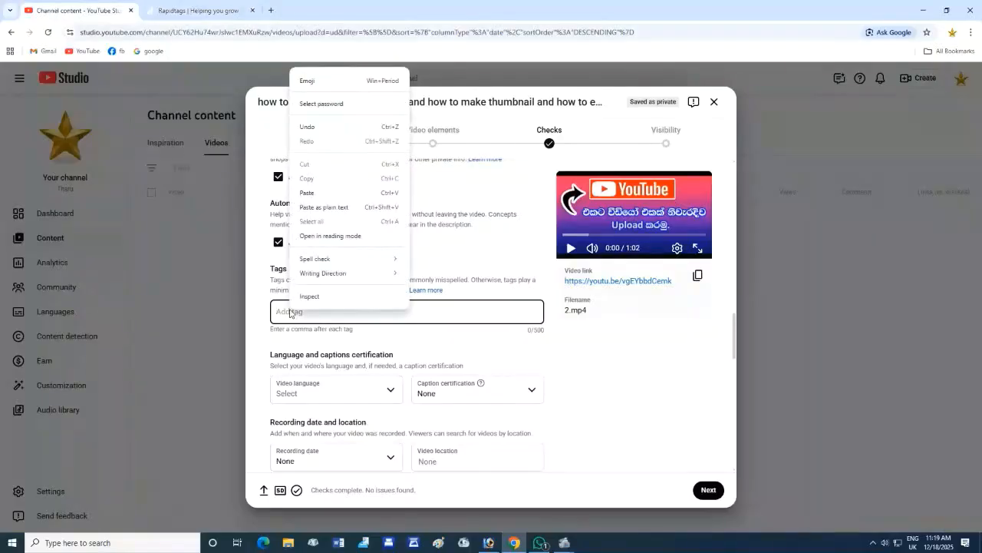
left_click(307, 193)
scroll(462, 328, "down", 2)
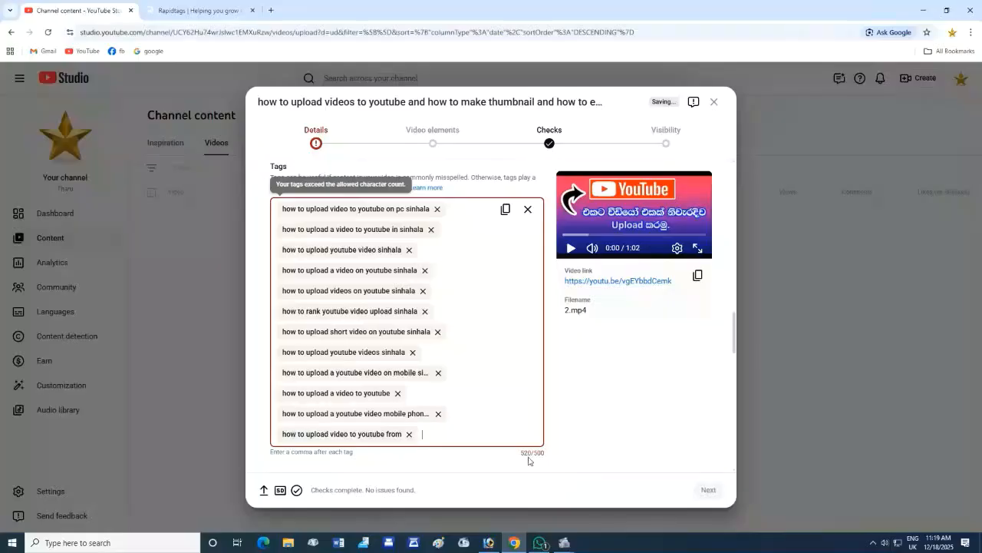
left_click(438, 209)
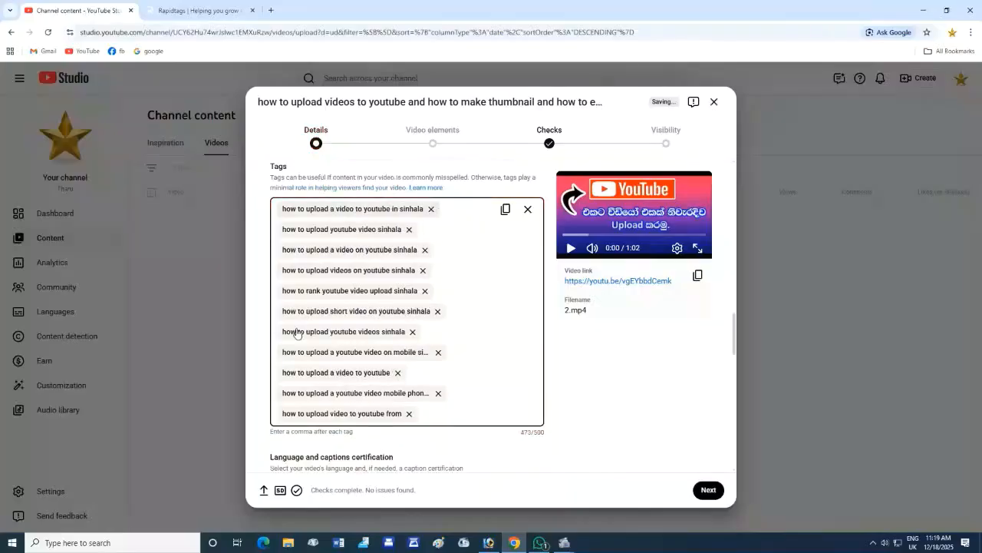
Set Shorts remixing to Don't allow remixing and choose Education as the video's category
scroll(437, 244, "down", 3)
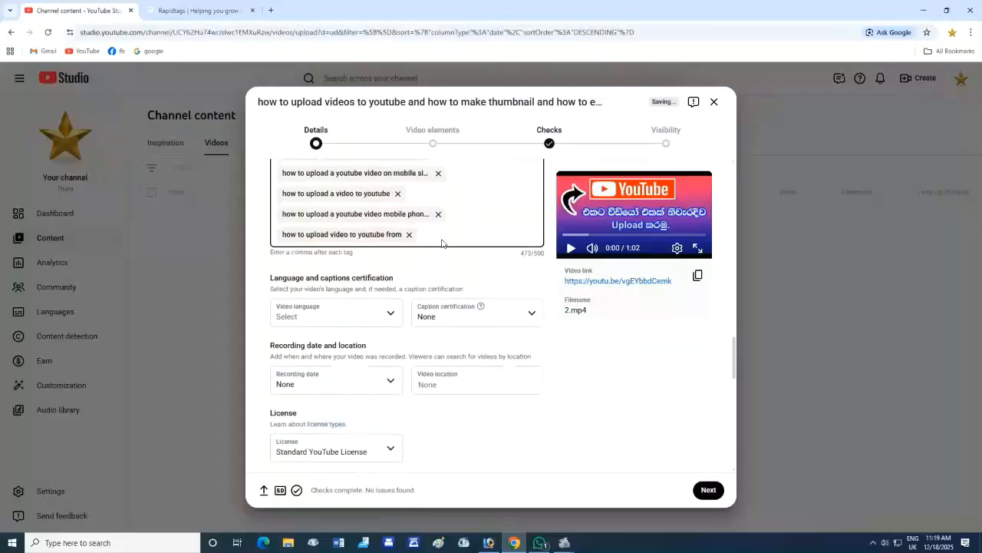
scroll(441, 244, "down", 5)
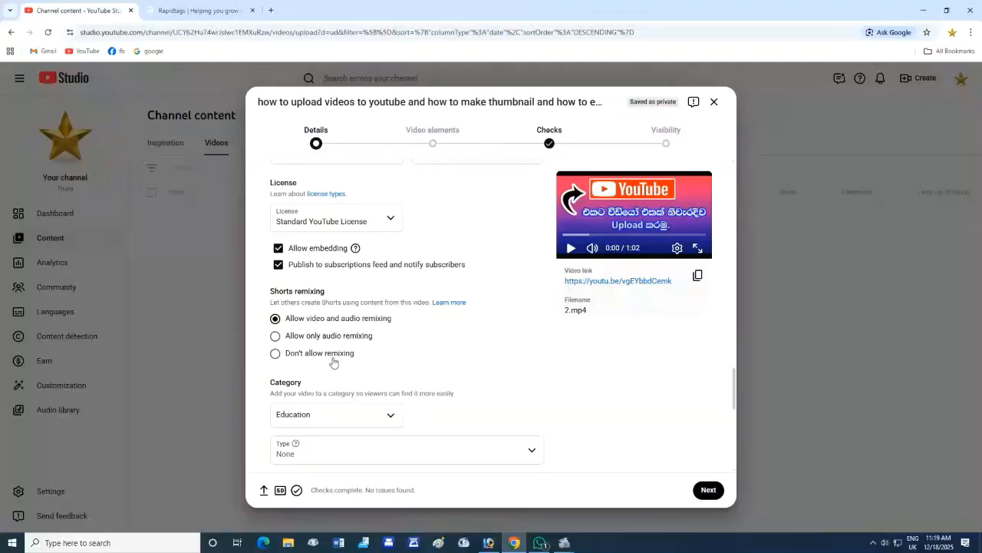
left_click(276, 358)
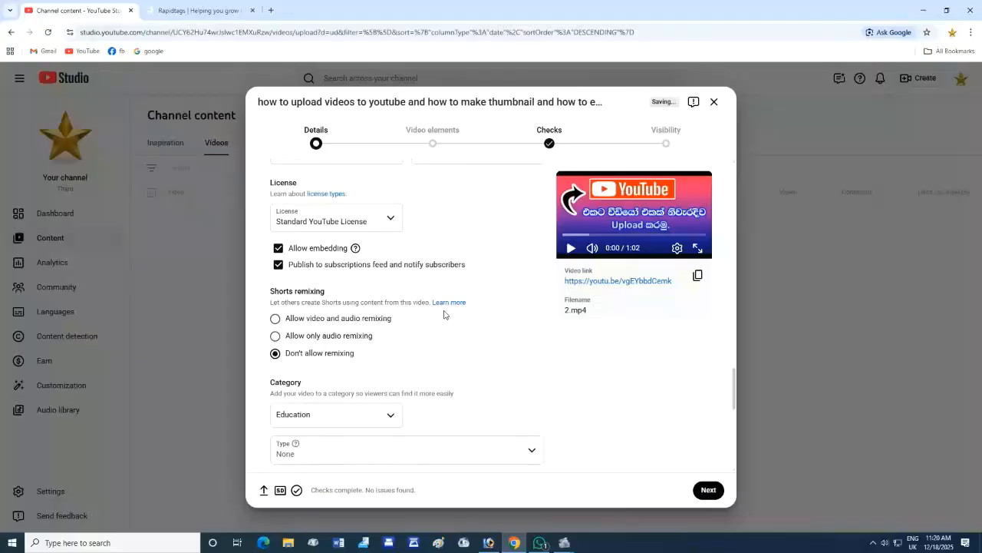
scroll(443, 314, "down", 2)
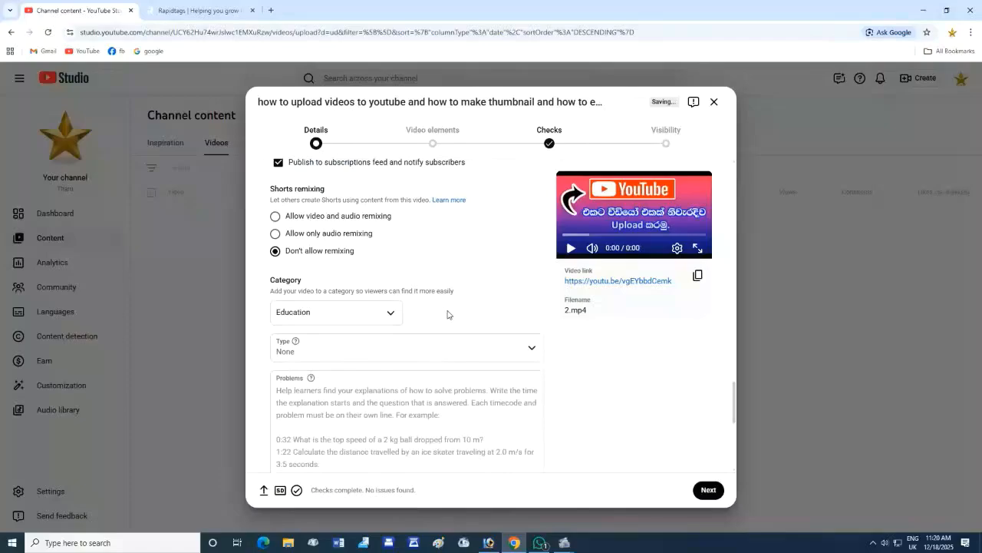
left_click(391, 313)
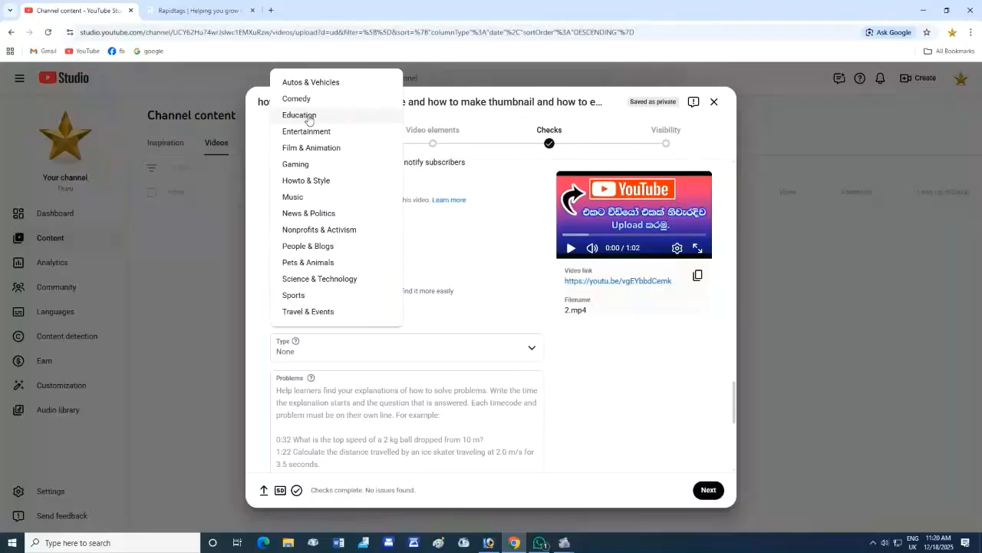
left_click(308, 117)
Proceed to the video elements stage and add an end screen with the 2 videos layout
scroll(467, 250, "down", 3)
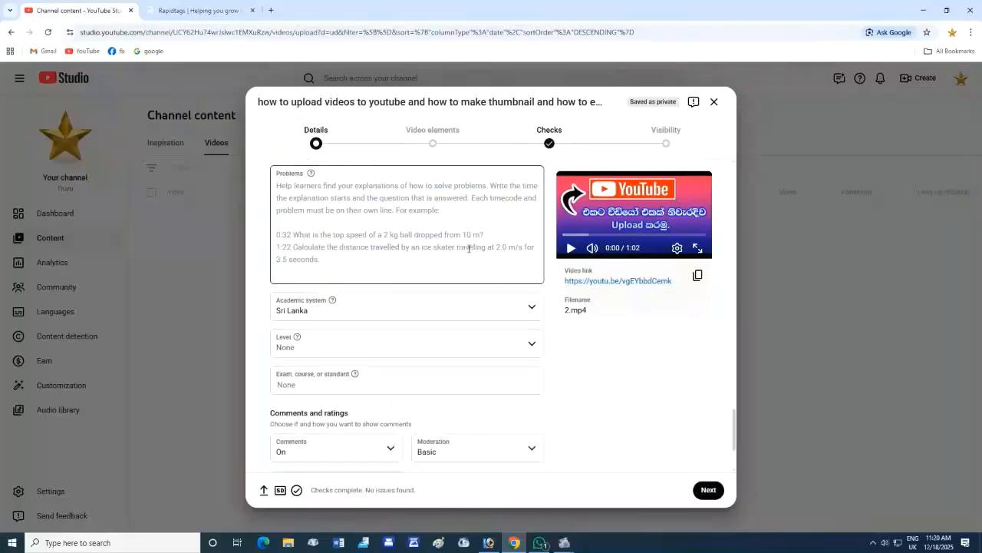
scroll(468, 248, "down", 3)
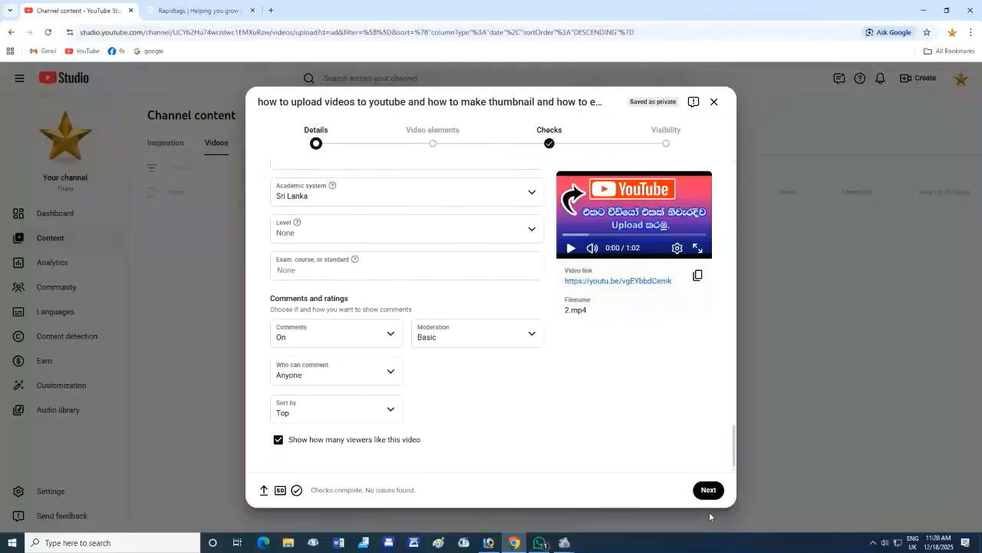
left_click(708, 491)
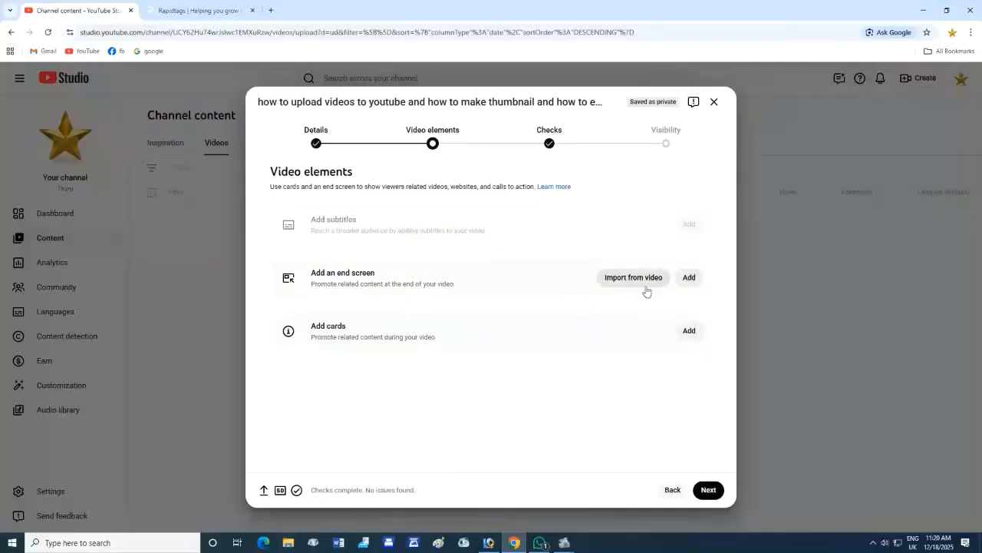
left_click(689, 278)
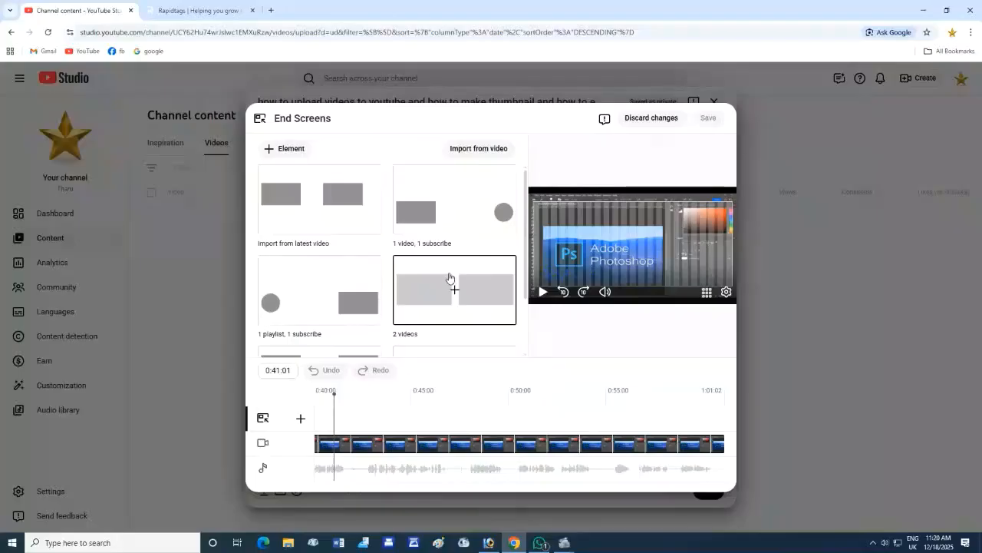
scroll(450, 280, "down", 1)
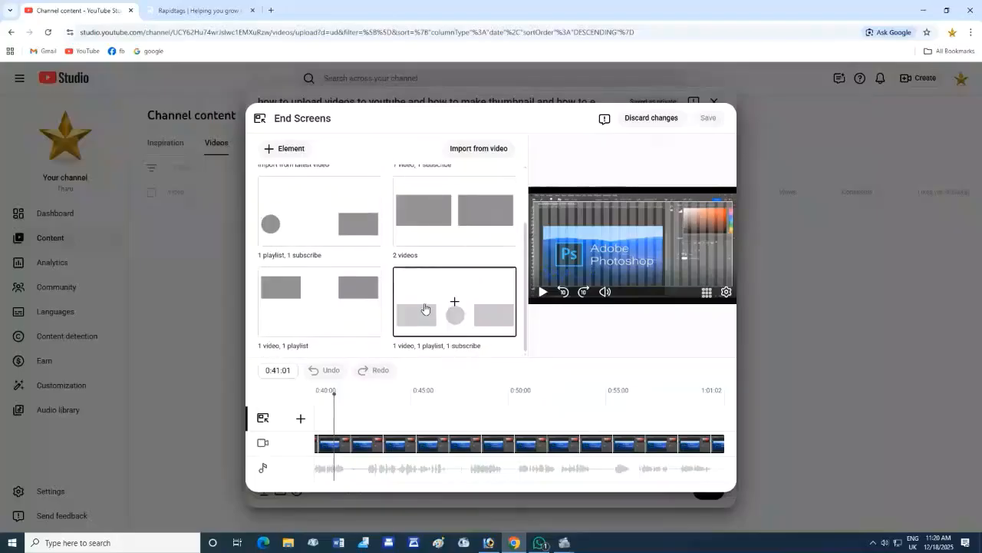
scroll(476, 299, "up", 1)
left_click(464, 290)
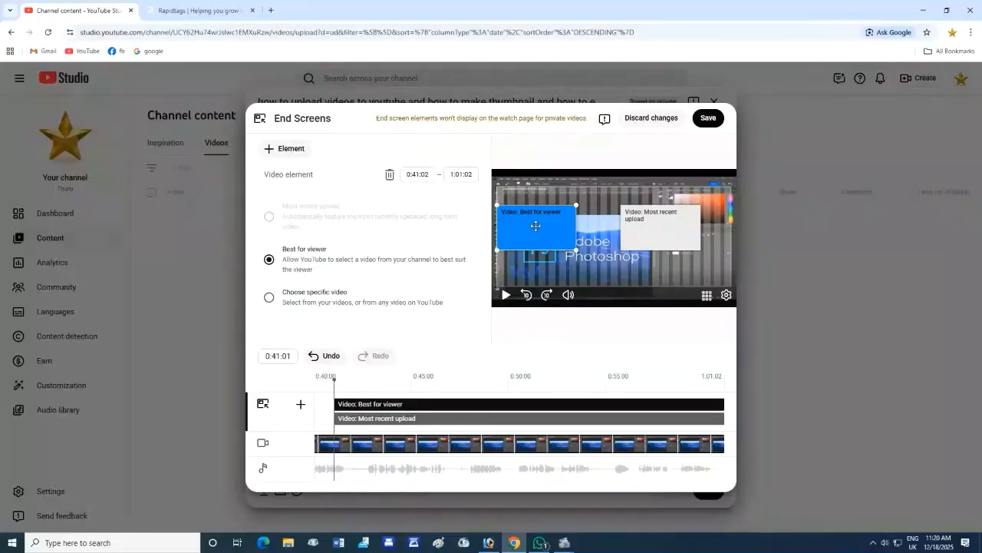
View the specific-video choices for the end screen's video element, close them without choosing, and save the end screen
left_click(269, 299)
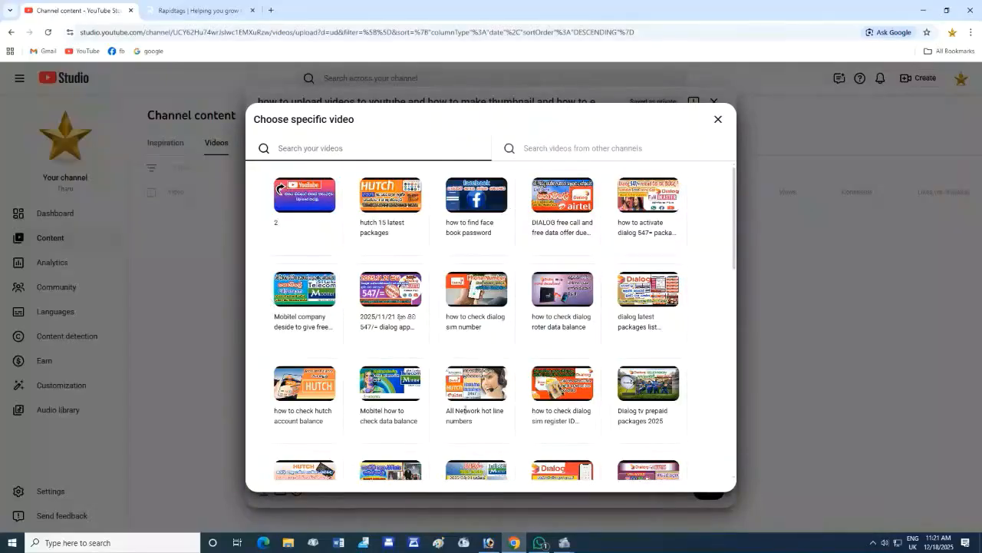
left_click(718, 120)
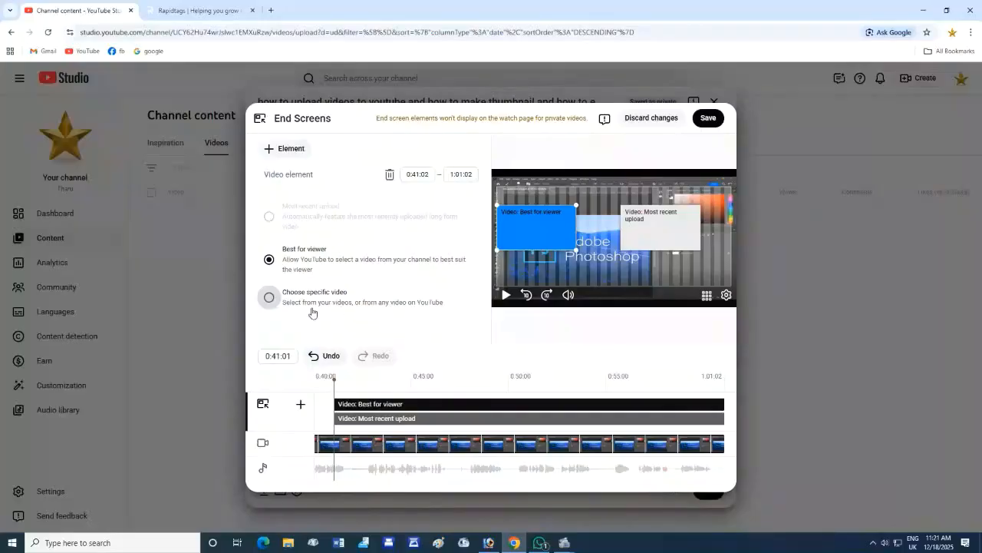
left_click(709, 119)
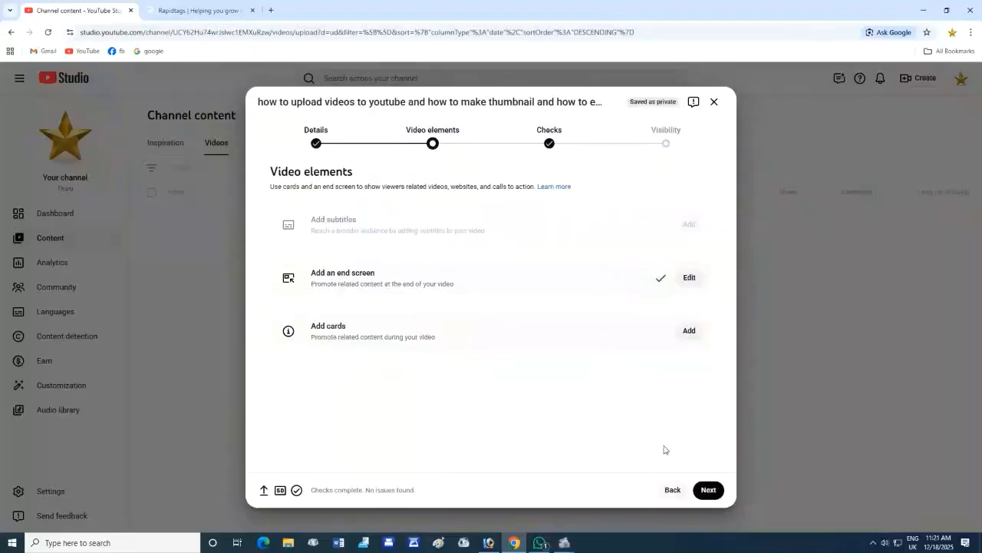
Proceed past the copyright checks to the visibility settings and make the video Public
left_click(708, 491)
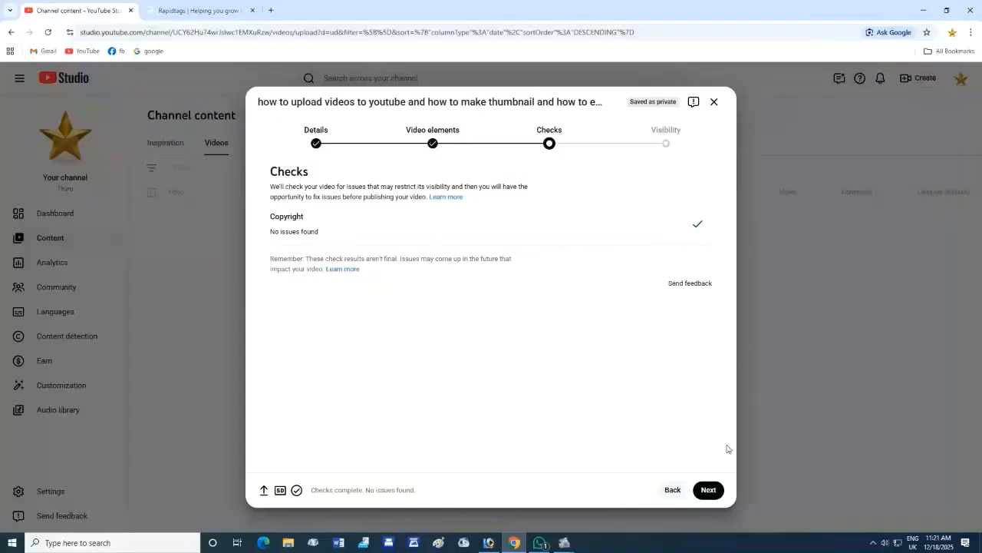
left_click(709, 489)
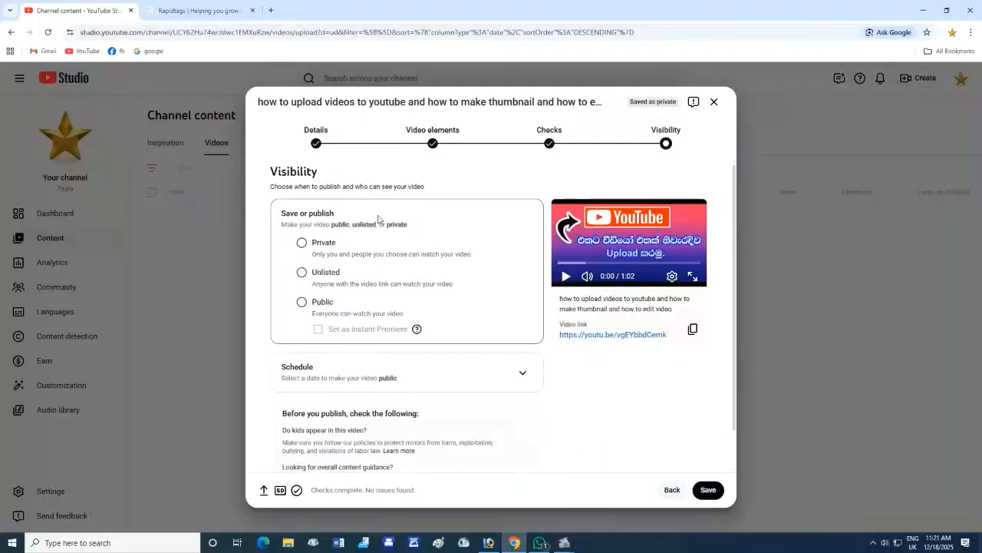
left_click(301, 307)
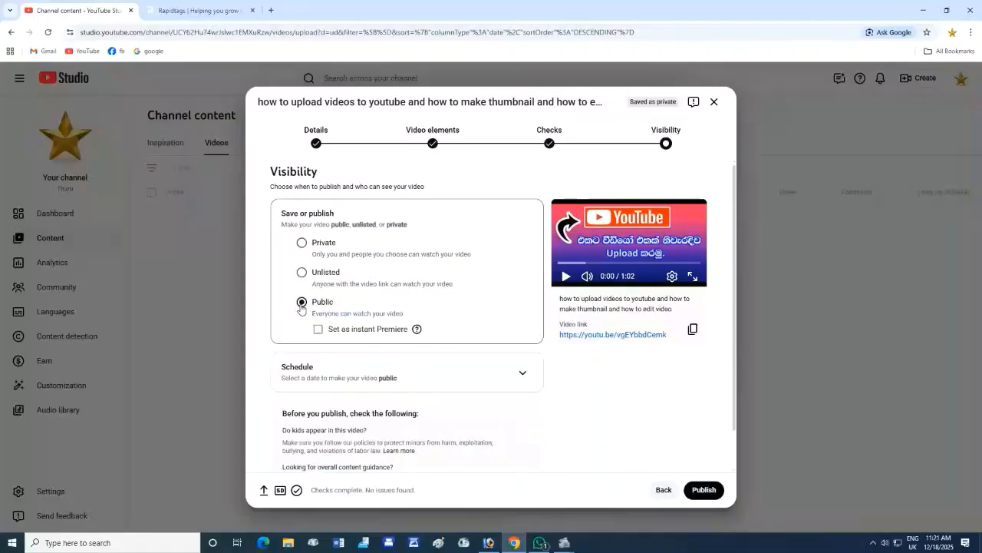
Switch the video's visibility to a scheduled public release on Dec 19, 2025 at 10:00 AM
left_click(521, 374)
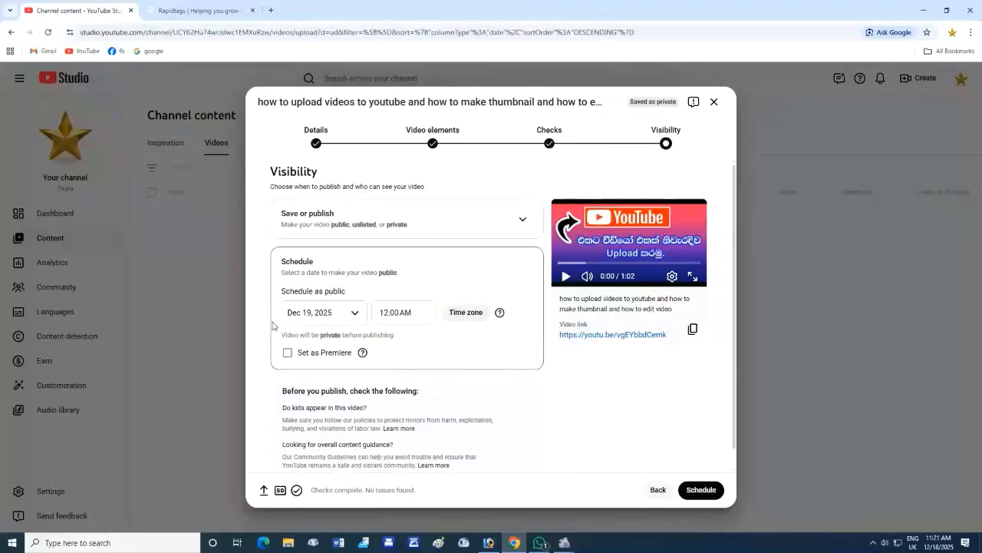
left_click(355, 316)
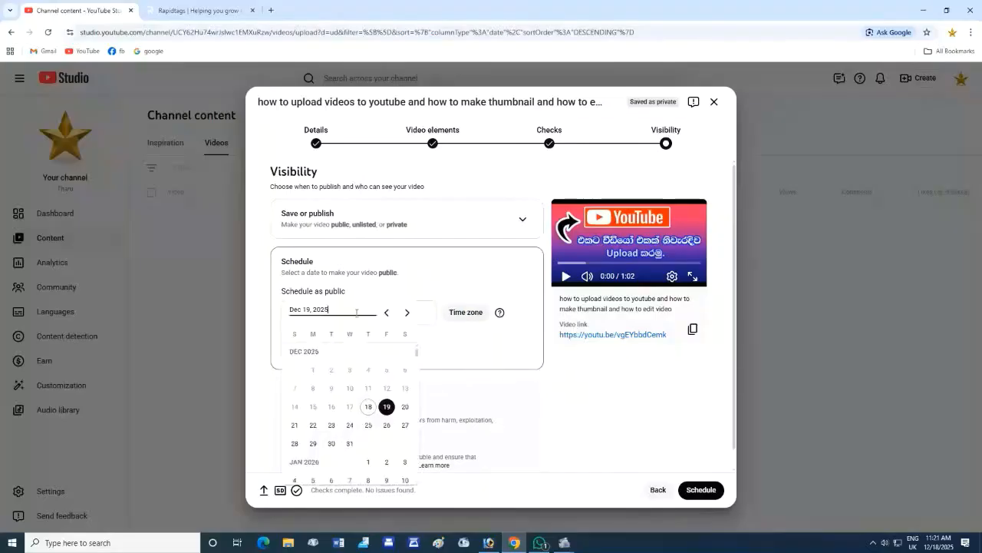
left_click(386, 408)
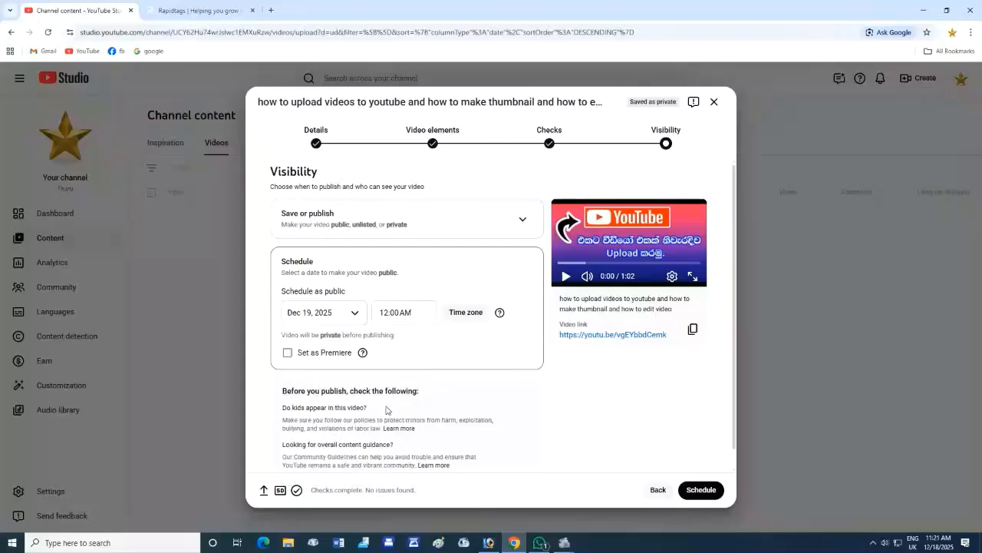
left_click(422, 313)
scroll(418, 368, "down", 3)
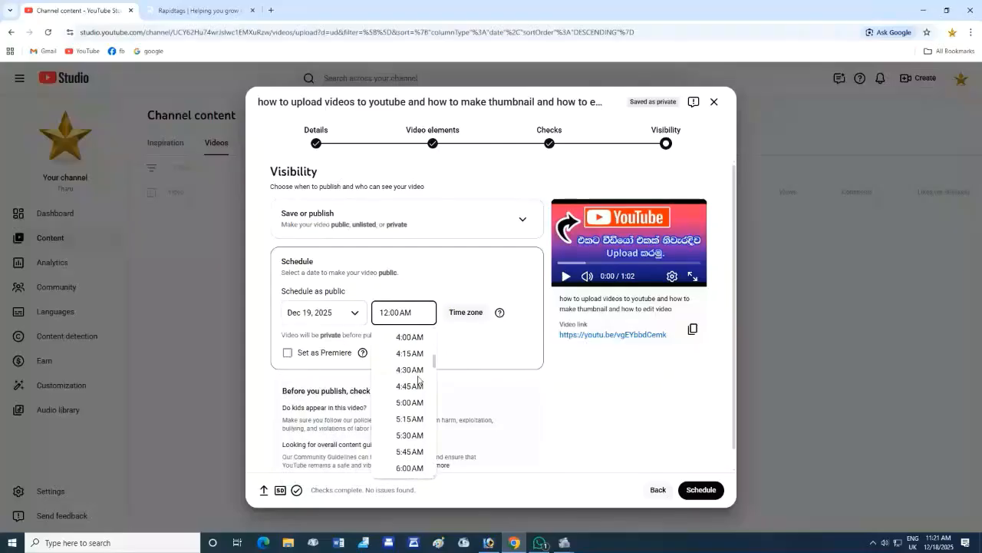
scroll(418, 378, "down", 5)
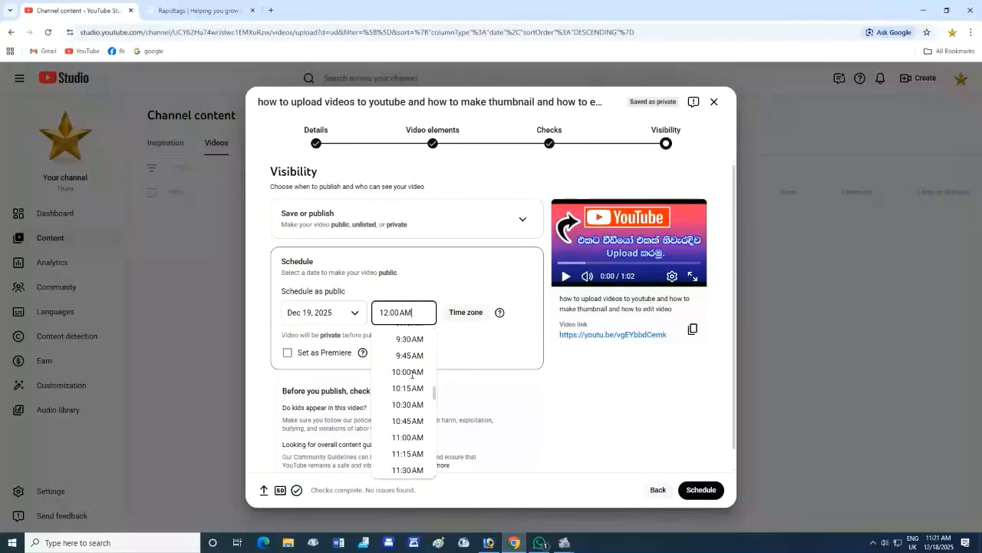
left_click(412, 372)
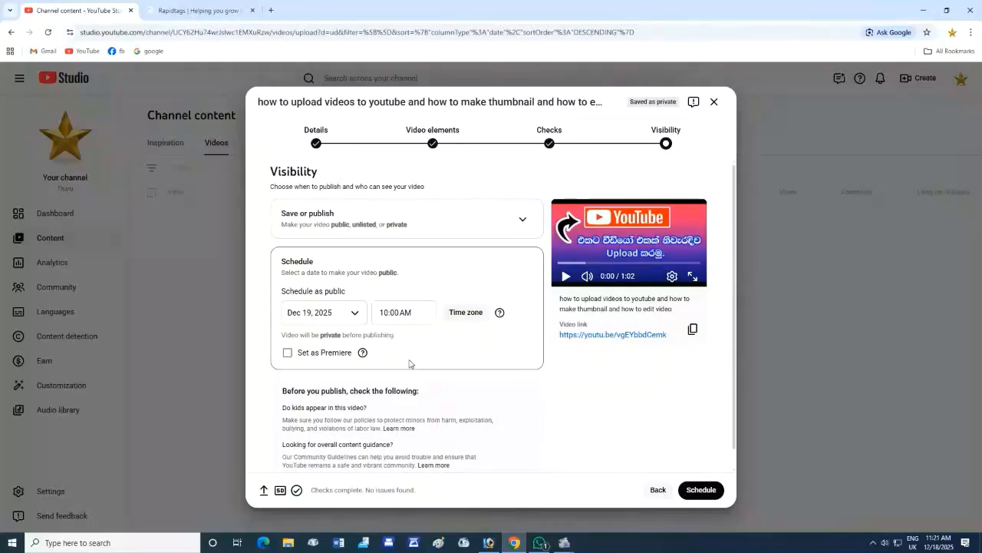
Close the video upload dialog without confirming the schedule, and minimize the browser to return to the desktop
scroll(456, 353, "down", 1)
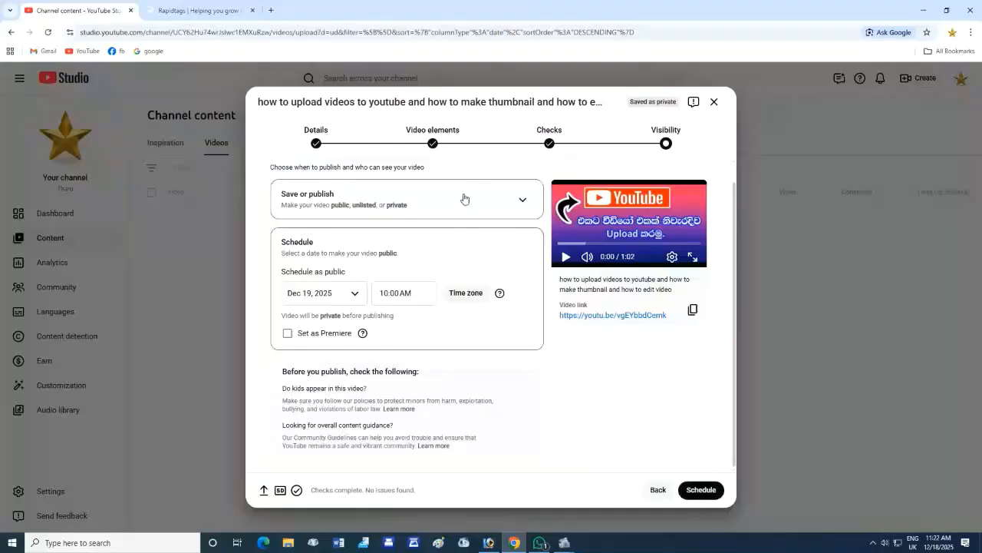
left_click(714, 102)
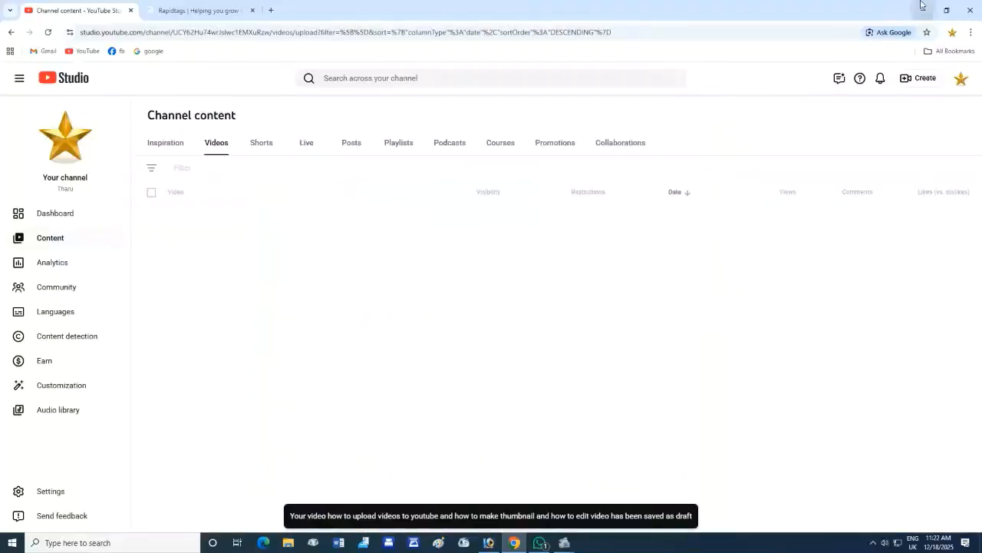
left_click(924, 10)
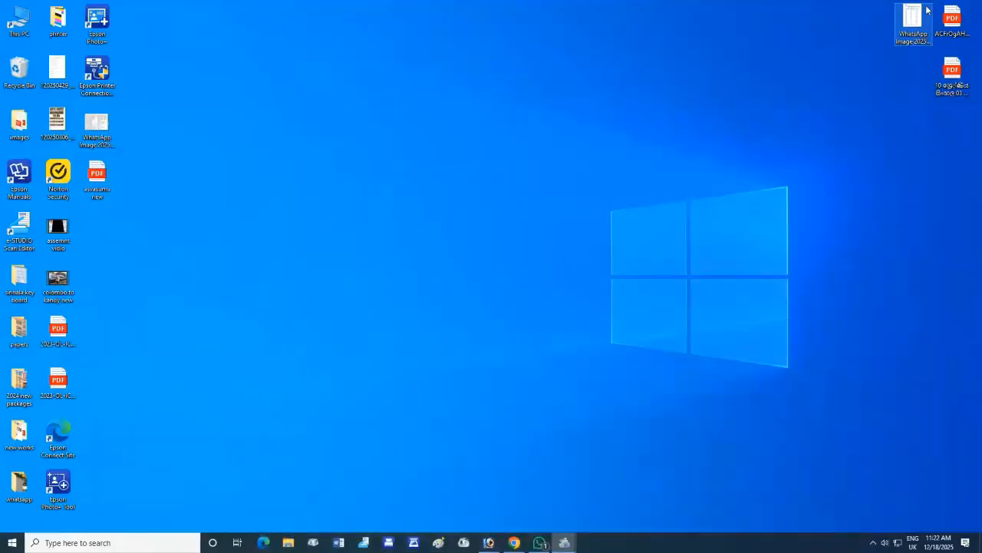
right_click(329, 226)
left_click(357, 257)
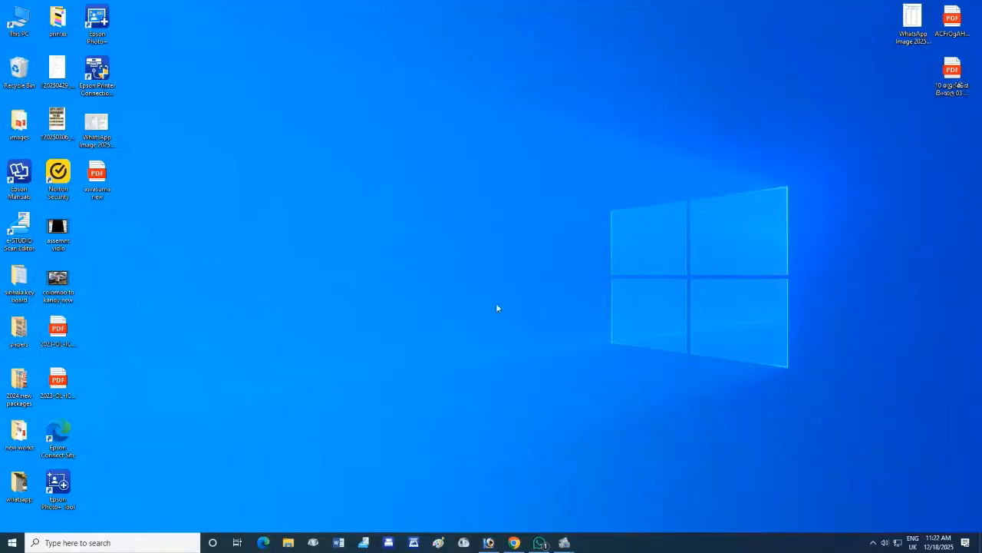